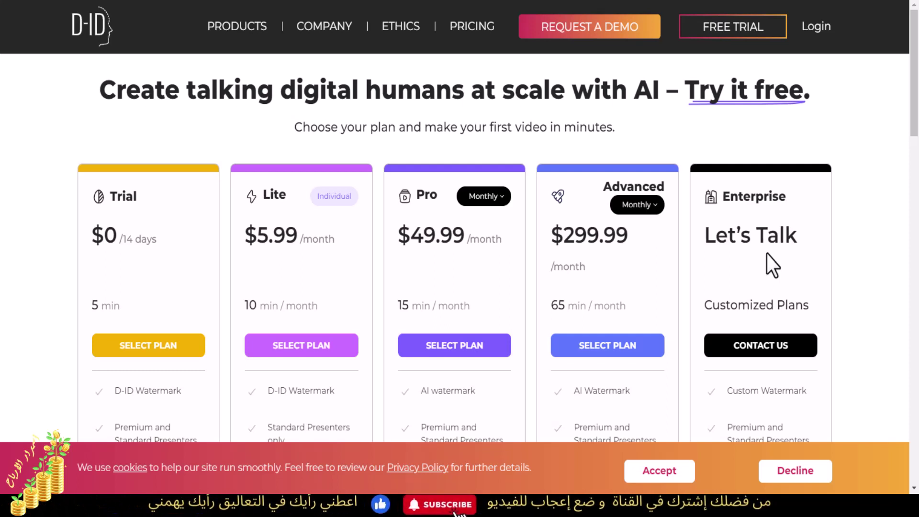
Enter the D-ID studio through the free trial and start a new video.
click(115, 301)
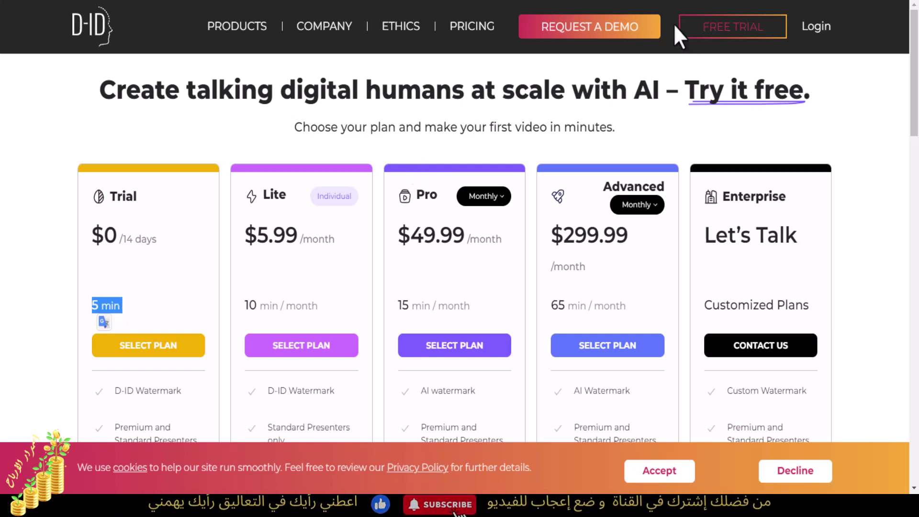
click(733, 34)
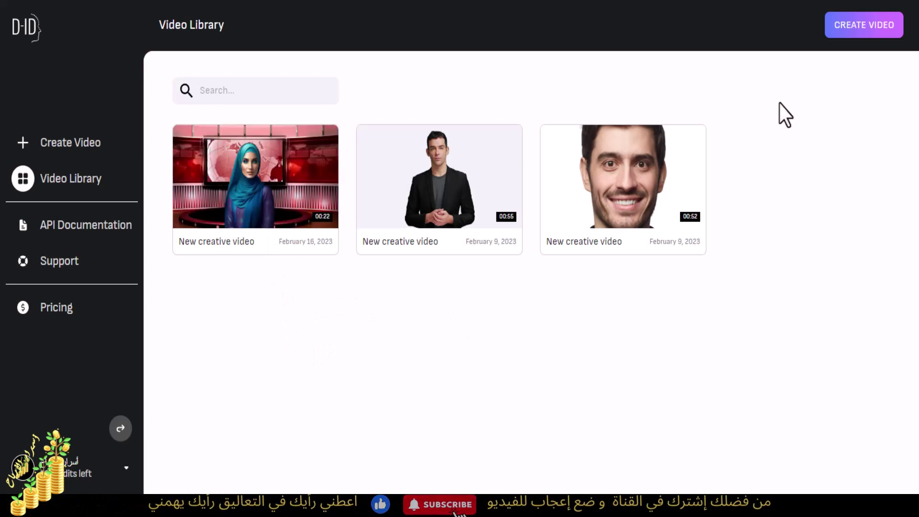
click(869, 29)
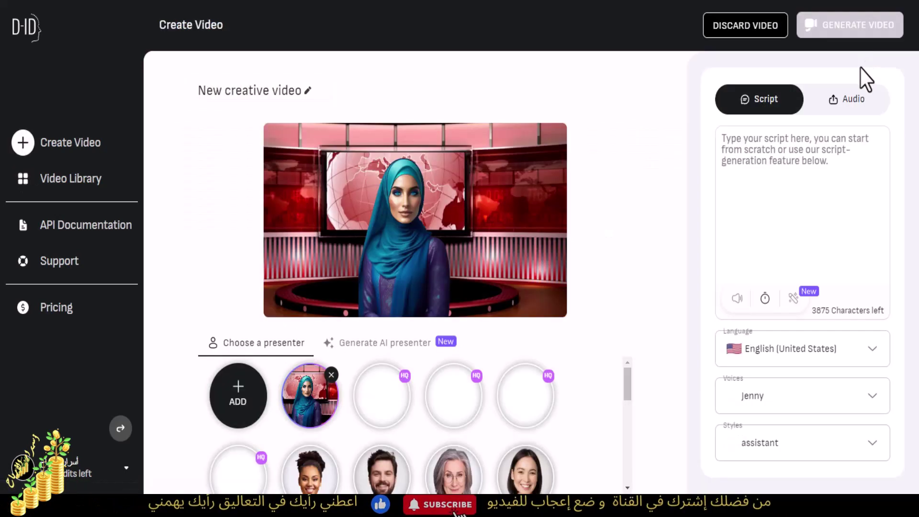
Look over the stock presenters and add the portrait image 6428144c-dbdf-4956-a2ee-b2acb573a7c4 as a custom presenter.
scroll(527, 421, down, 5)
scroll(432, 467, up, 3)
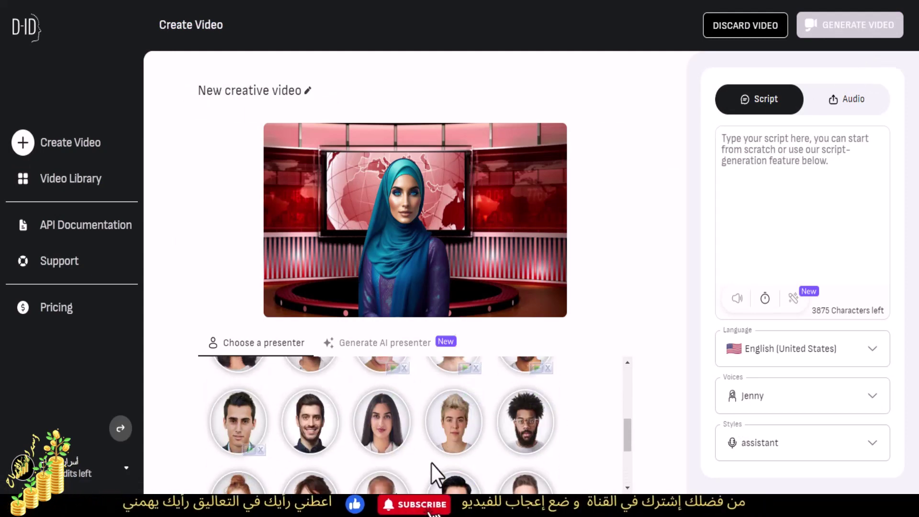
scroll(452, 448, up, 3)
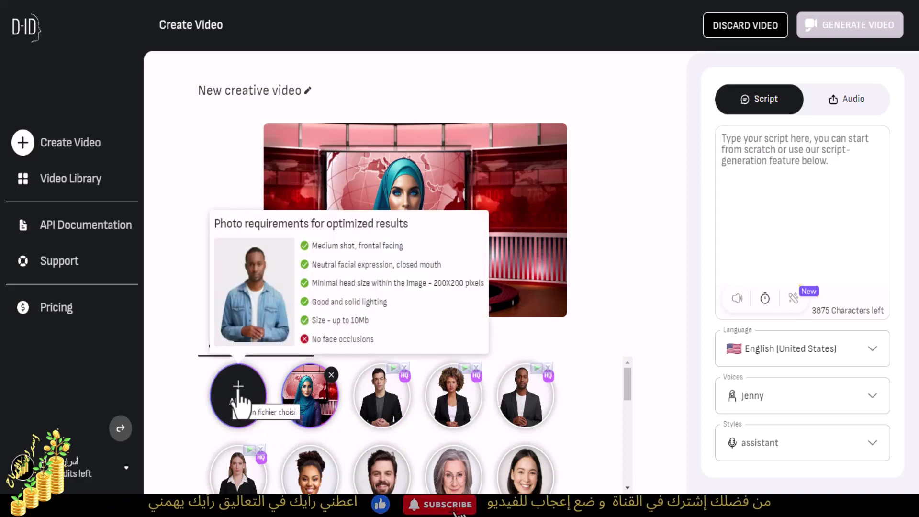
click(238, 399)
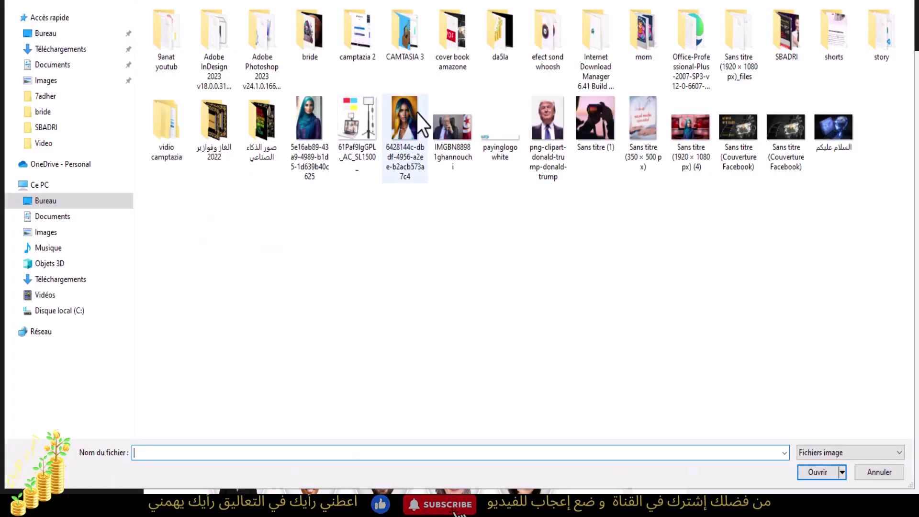
double_click(400, 119)
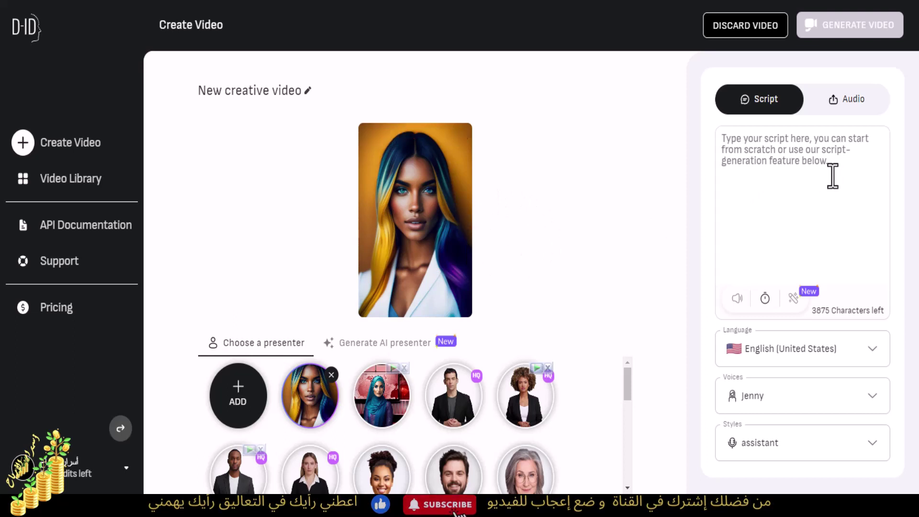
Examine the available script languages, especially the Arabic variants, without changing the selected language.
click(814, 349)
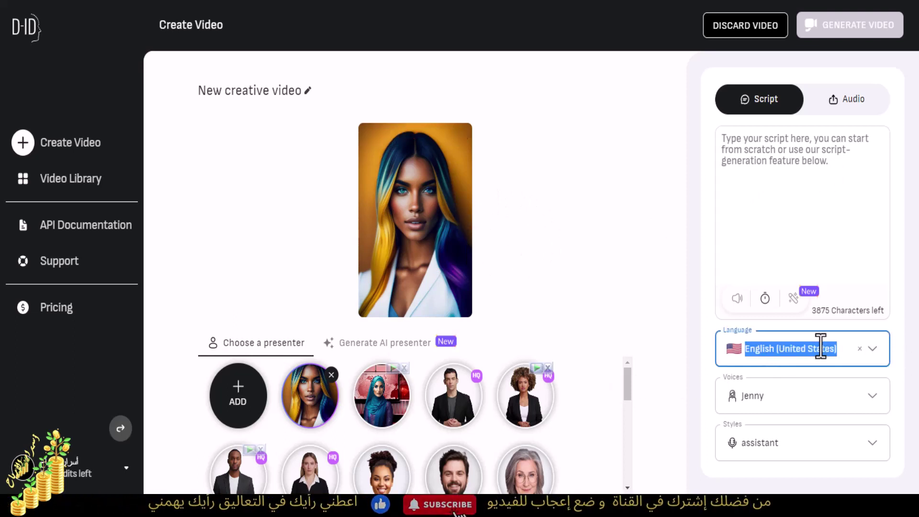
click(874, 355)
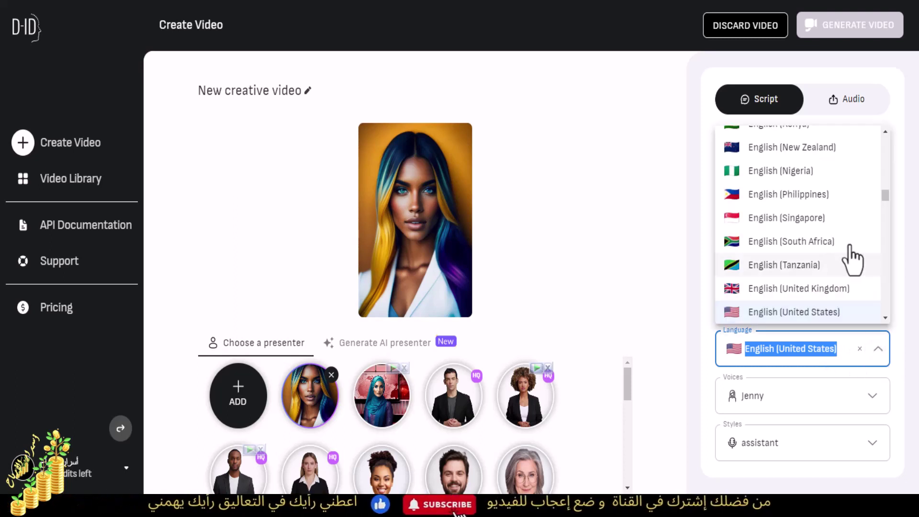
scroll(846, 281, up, 10)
scroll(843, 286, up, 5)
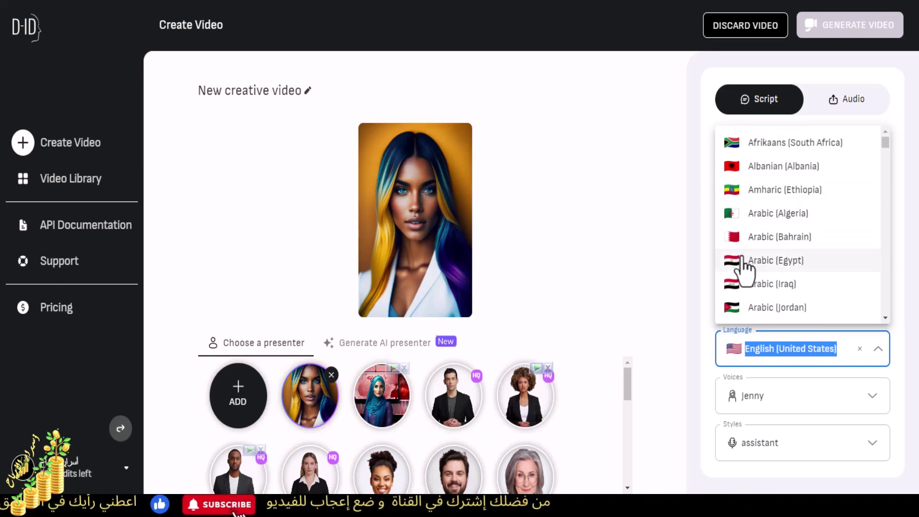
scroll(744, 264, down, 4)
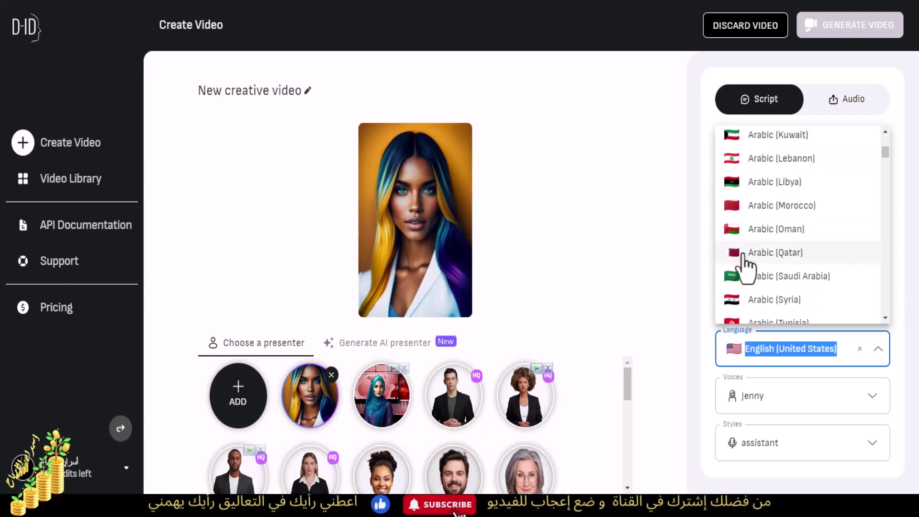
scroll(747, 239, down, 3)
scroll(743, 158, down, 1)
scroll(790, 177, down, 3)
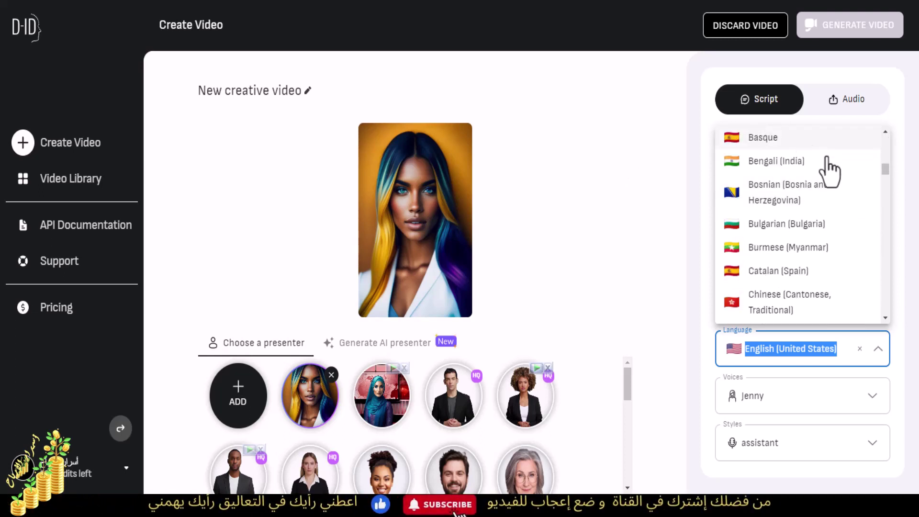
scroll(761, 230, up, 6)
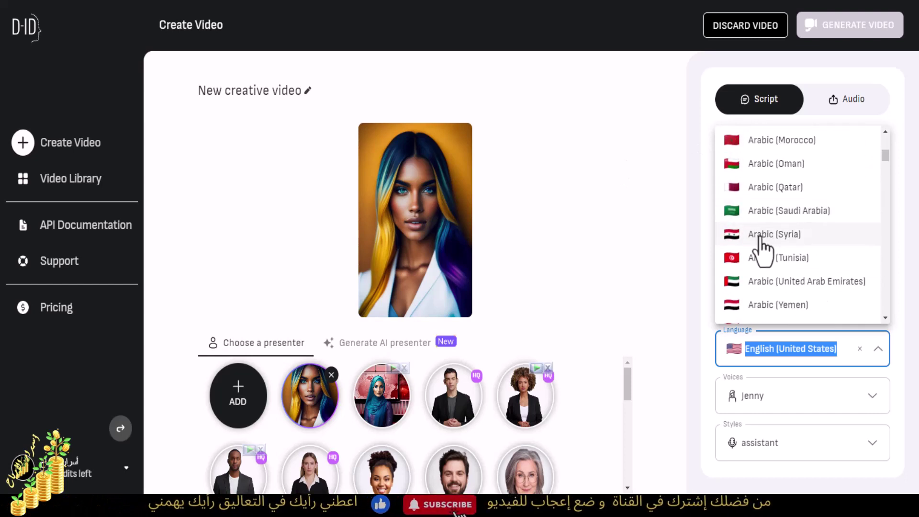
scroll(763, 263, up, 5)
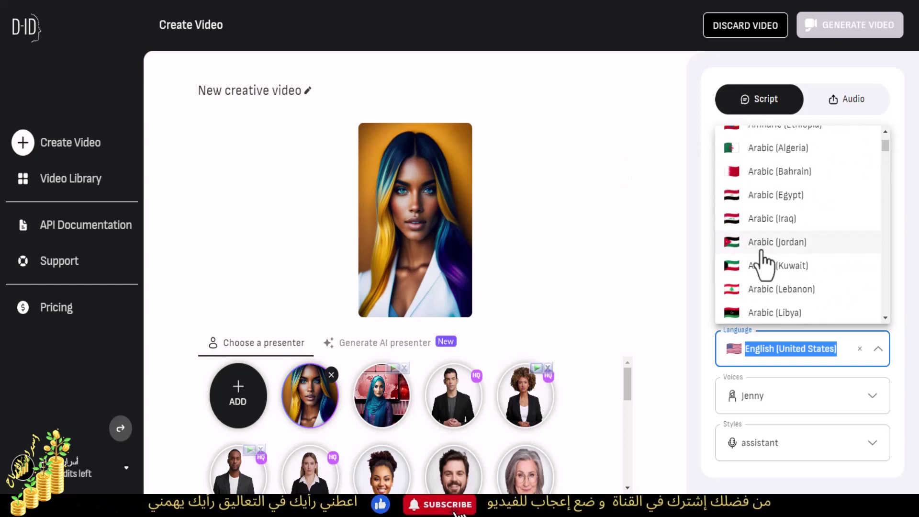
click(906, 172)
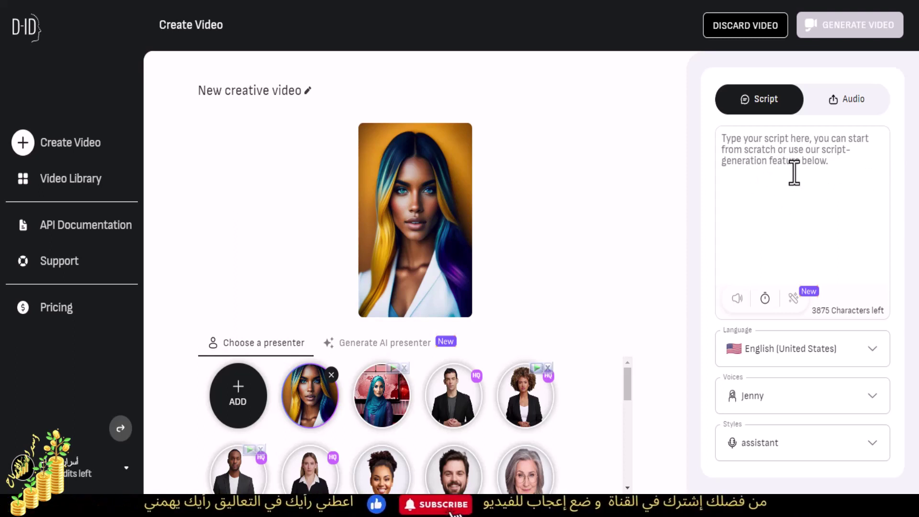
Examine the female and male voices and the speaking styles offered for English (United States).
click(877, 406)
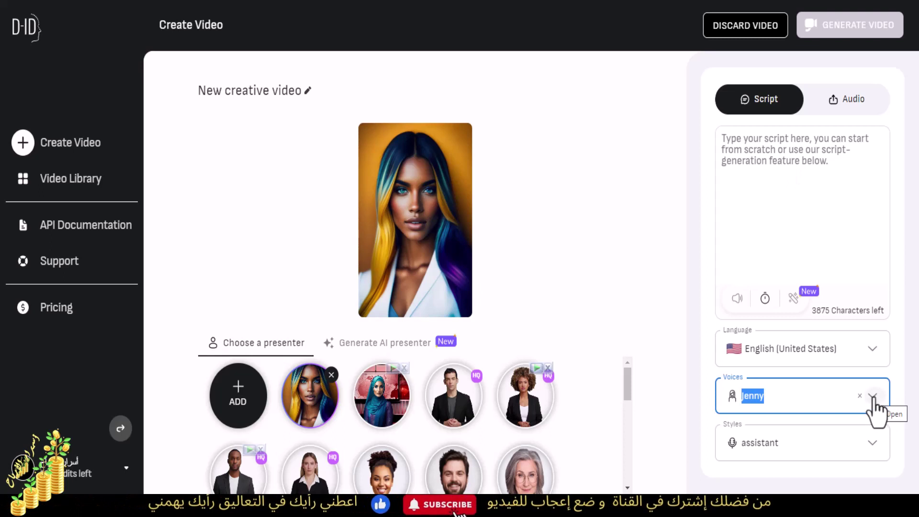
click(873, 398)
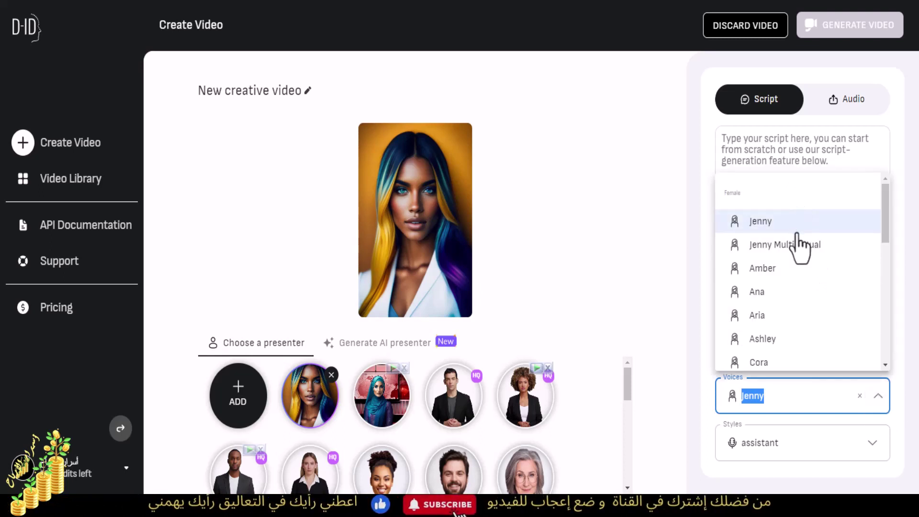
scroll(799, 239, down, 3)
scroll(799, 242, down, 5)
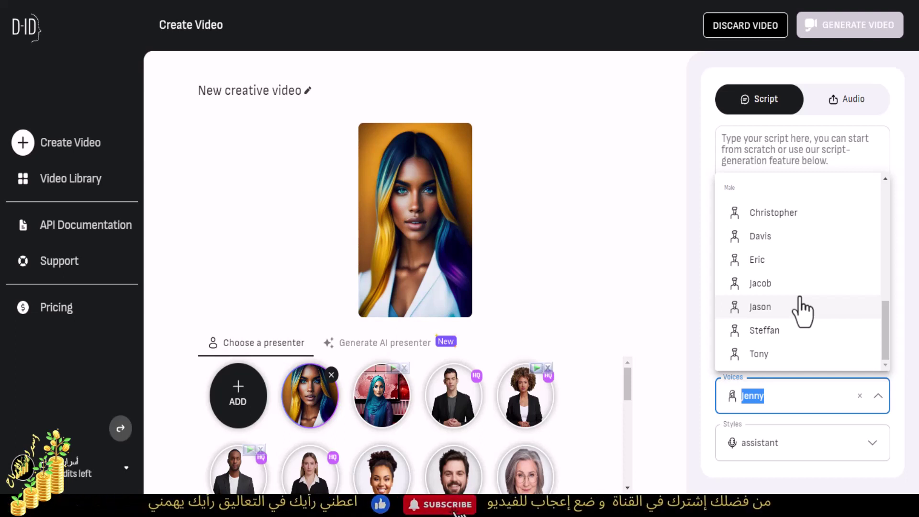
key(Tab)
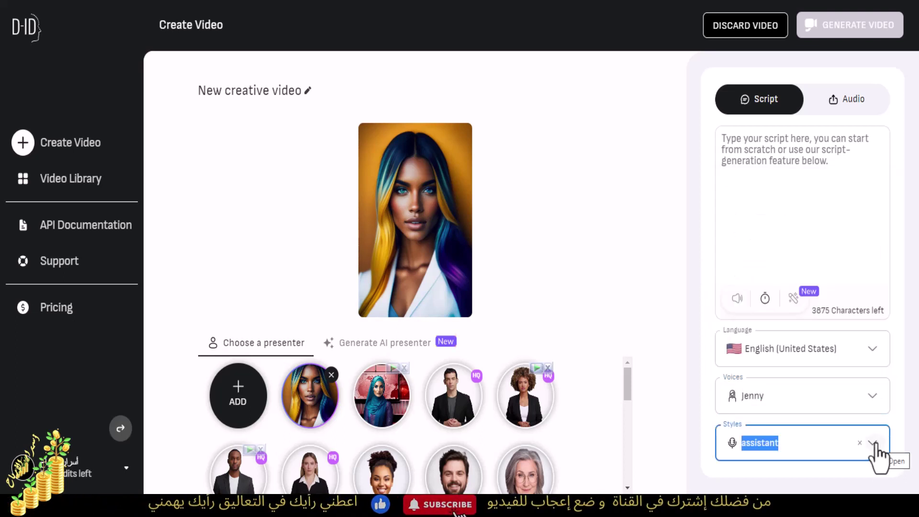
click(877, 444)
scroll(796, 326, down, 3)
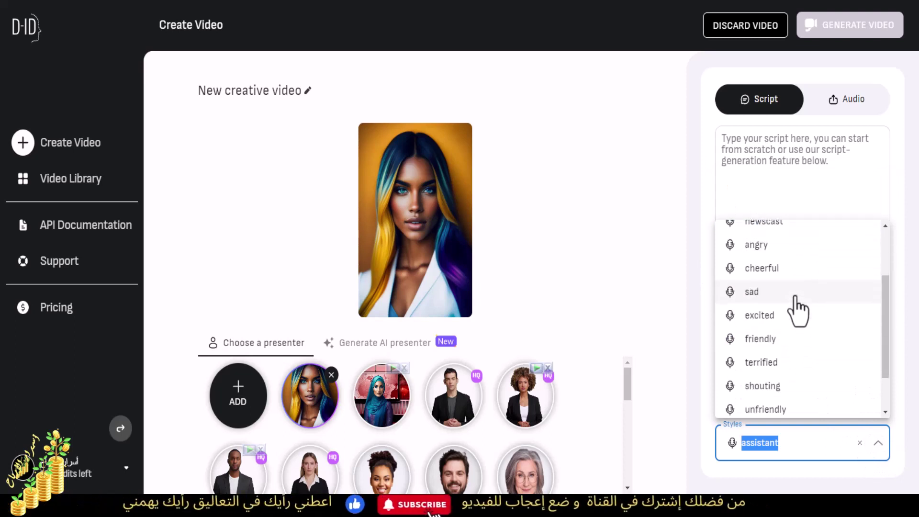
scroll(797, 369, up, 3)
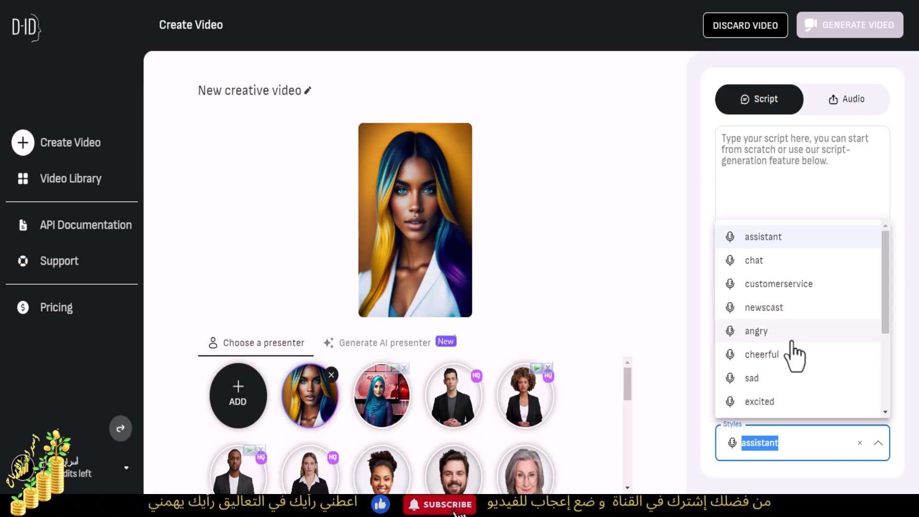
Translate the page into Arabic and review the speaking styles in that language.
right_click(646, 238)
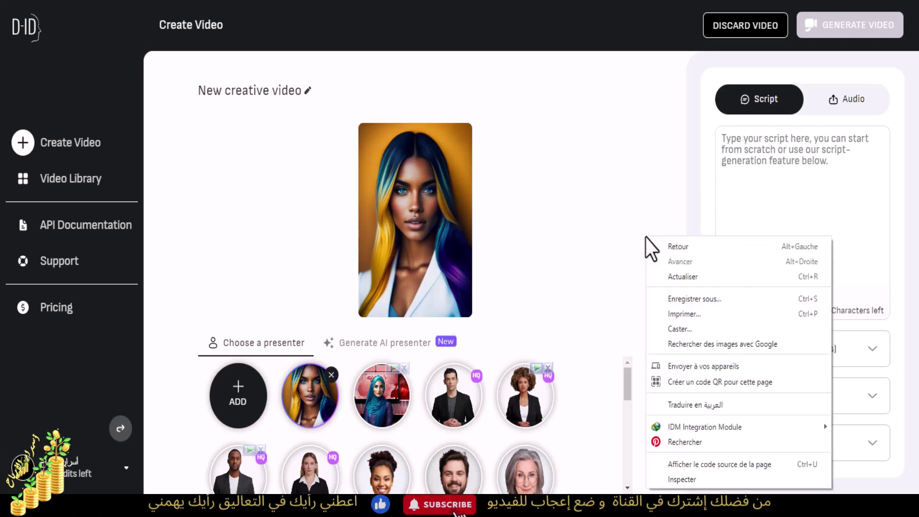
click(694, 403)
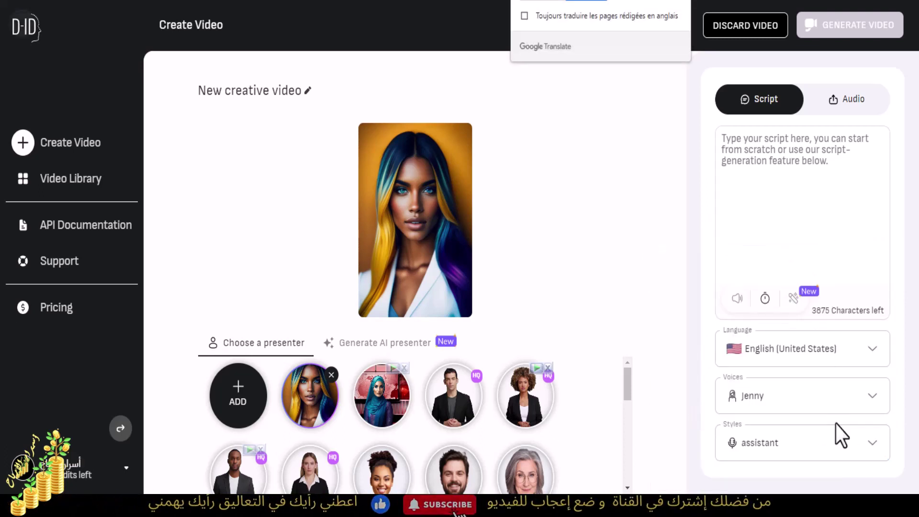
click(874, 443)
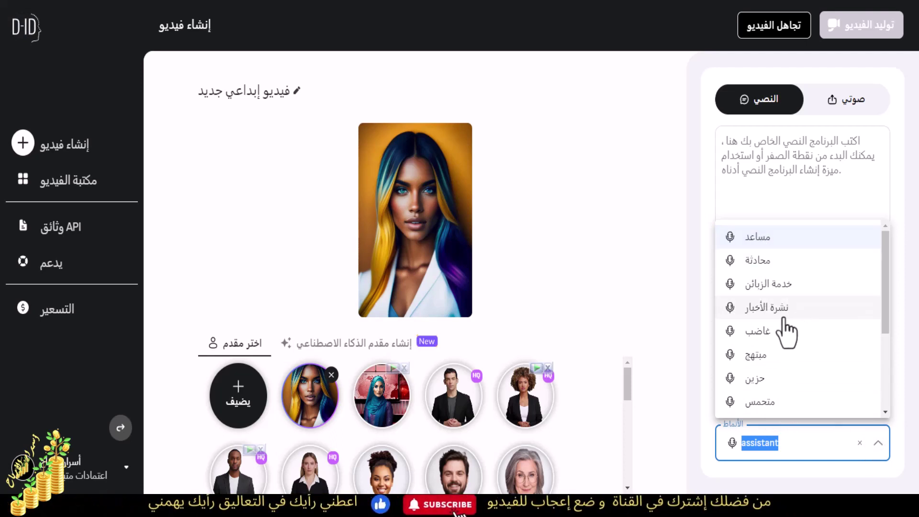
click(571, 162)
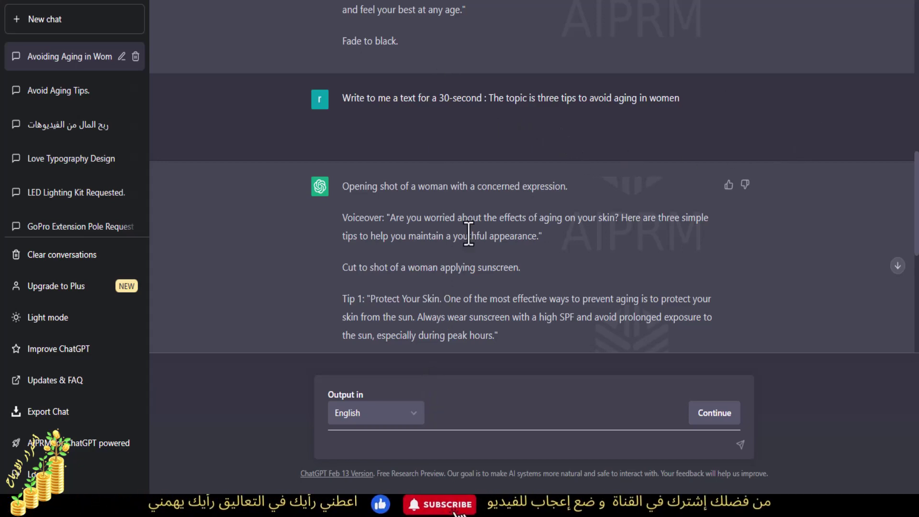
Examine the 30-second anti-aging script in ChatGPT and its Arabic version in Google Translate, marking the opening scene description and voiceover label.
scroll(471, 225, down, 6)
scroll(470, 226, up, 5)
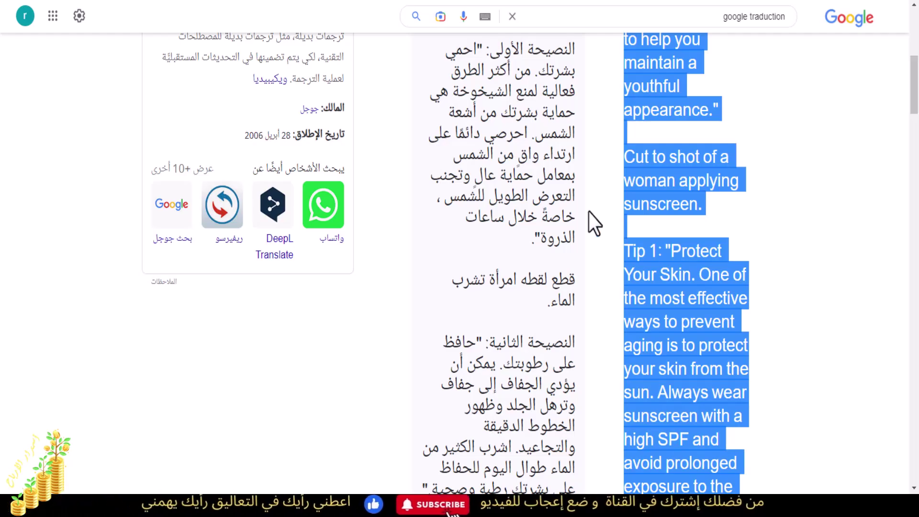
scroll(526, 240, up, 5)
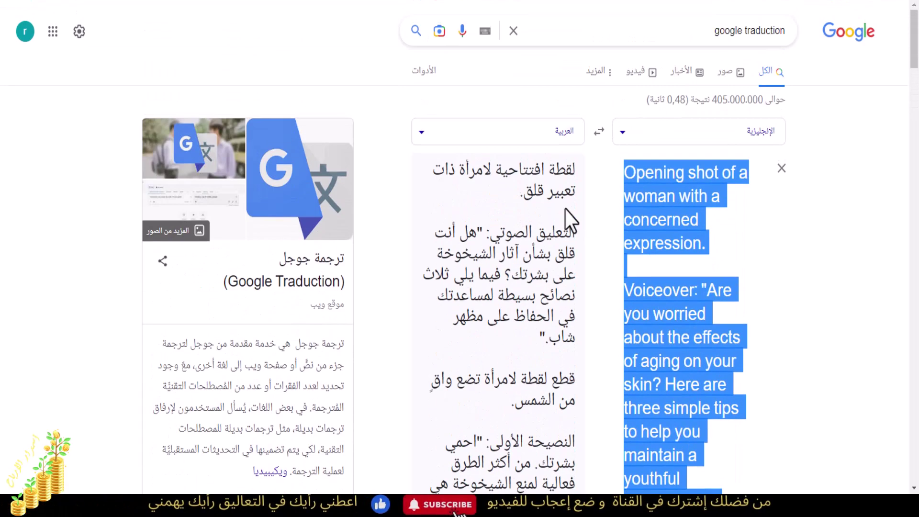
scroll(559, 211, down, 1)
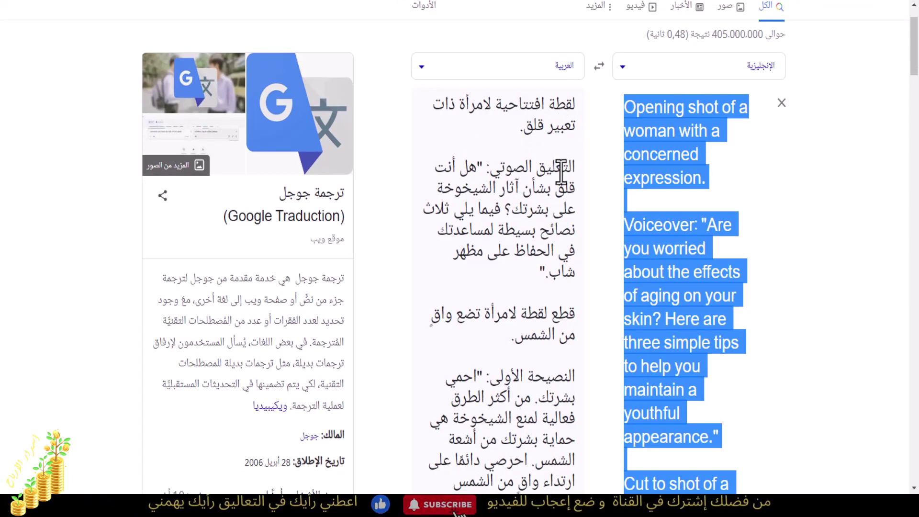
scroll(561, 175, down, 1)
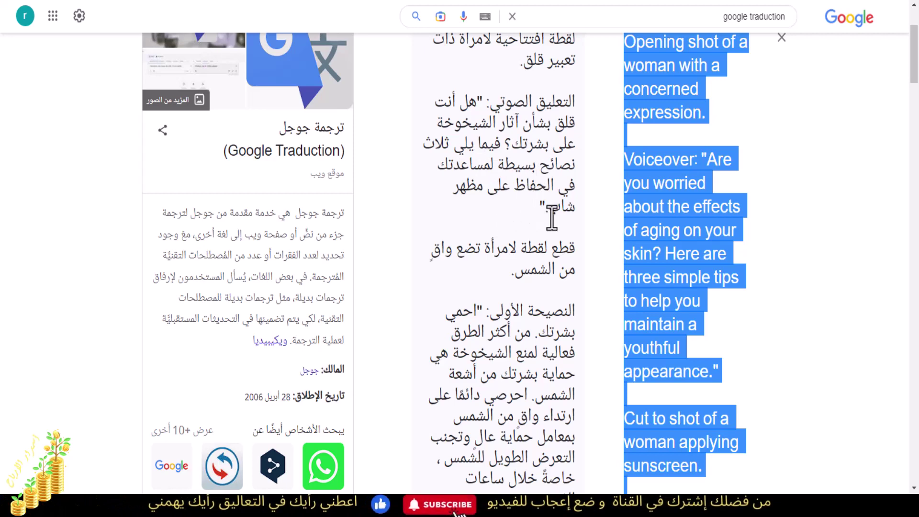
scroll(504, 167, up, 2)
triple_click(513, 103)
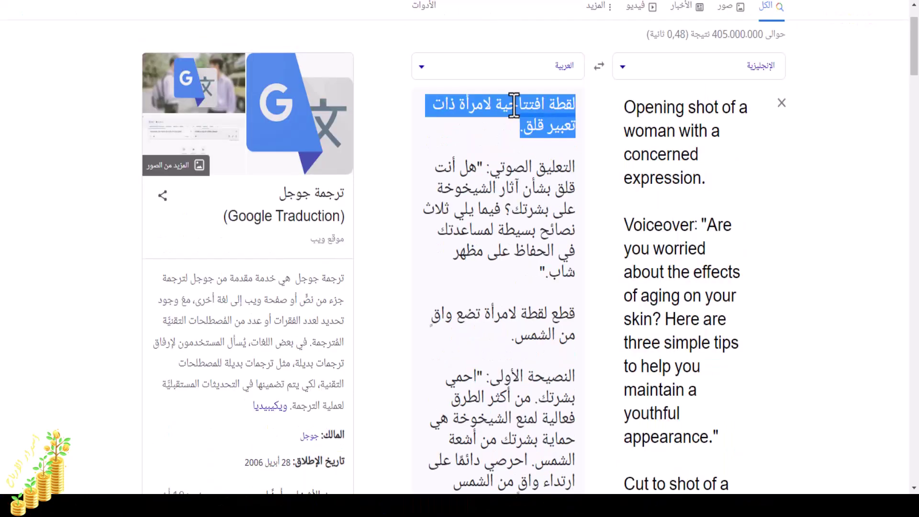
shift+click(496, 170)
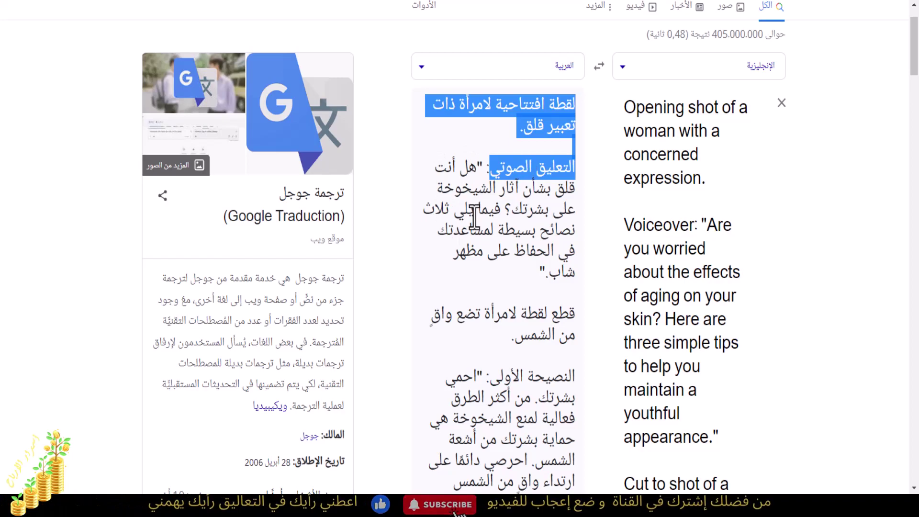
scroll(474, 215, down, 12)
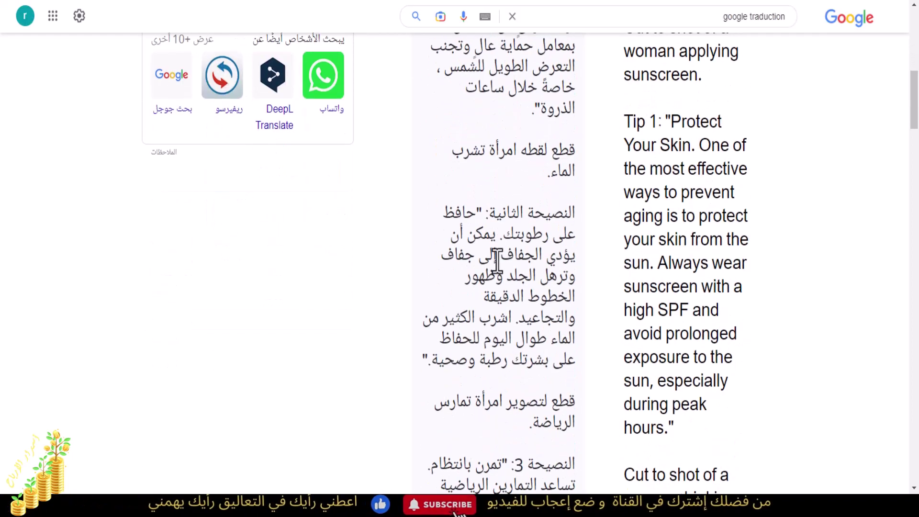
scroll(503, 264, down, 4)
scroll(503, 268, up, 10)
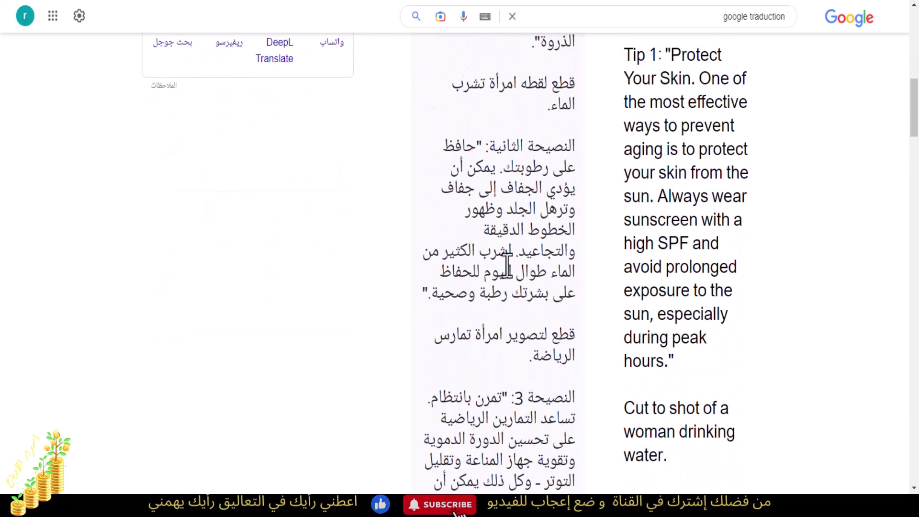
scroll(508, 266, up, 1)
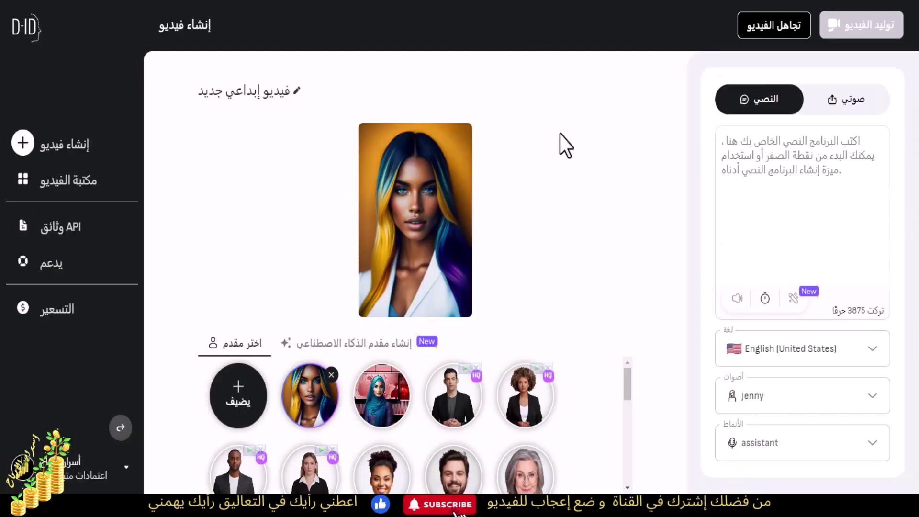
Back in D-ID, paste the cleaned English script with the three anti-aging tips into the video's script box.
right_click(761, 148)
click(776, 251)
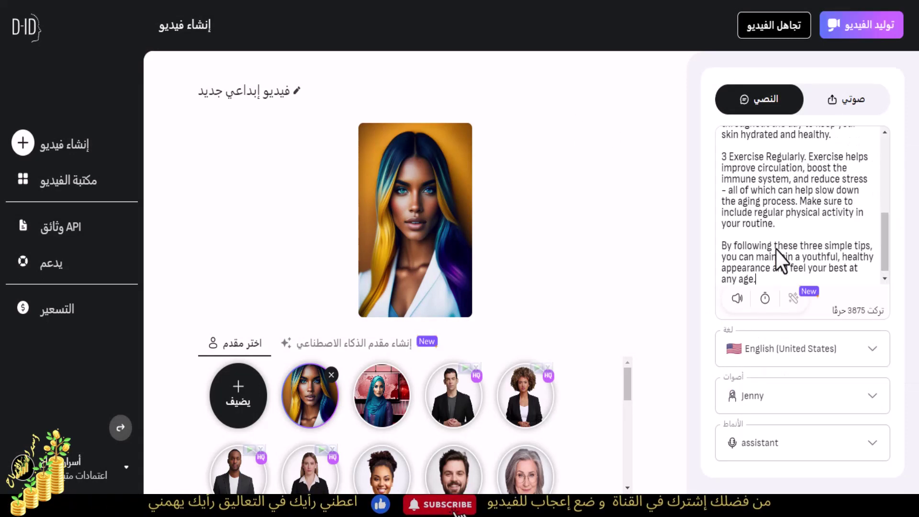
Review the pasted script and remove the dash after "reduce stress" in the third tip.
scroll(781, 190, up, 10)
scroll(781, 191, up, 1)
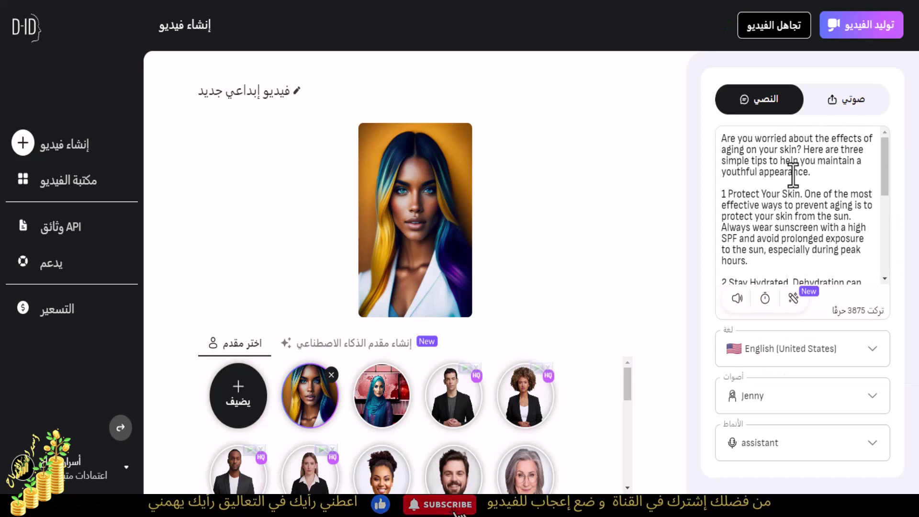
scroll(799, 165, down, 3)
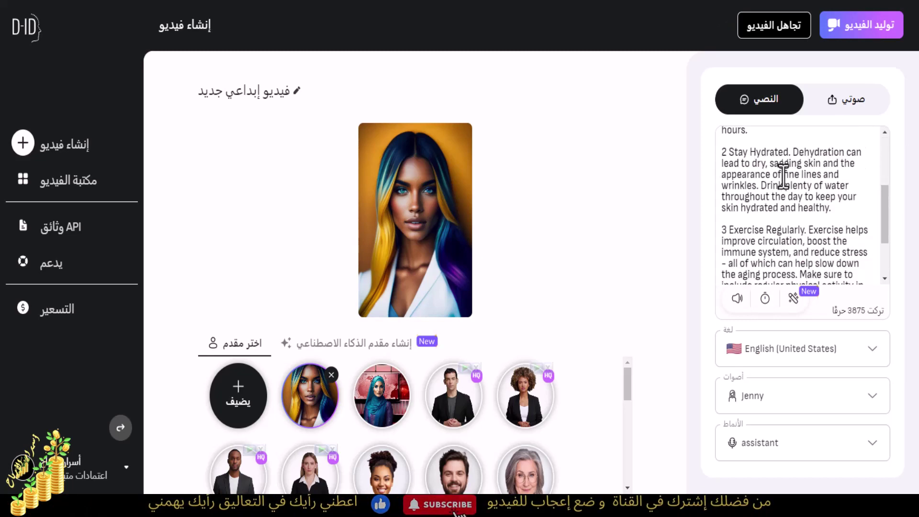
scroll(787, 184, down, 1)
scroll(786, 185, down, 3)
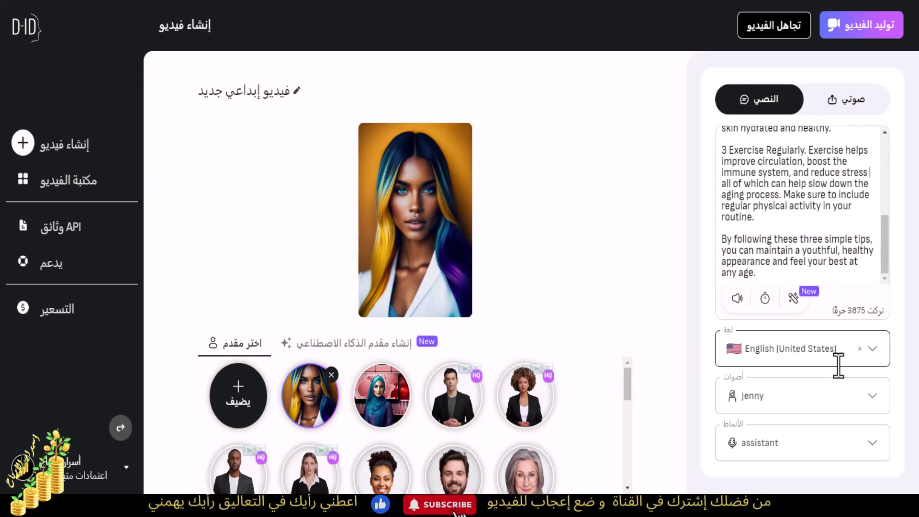
Check the voice options, keep Jenny, and set the speaking style to excited.
click(880, 403)
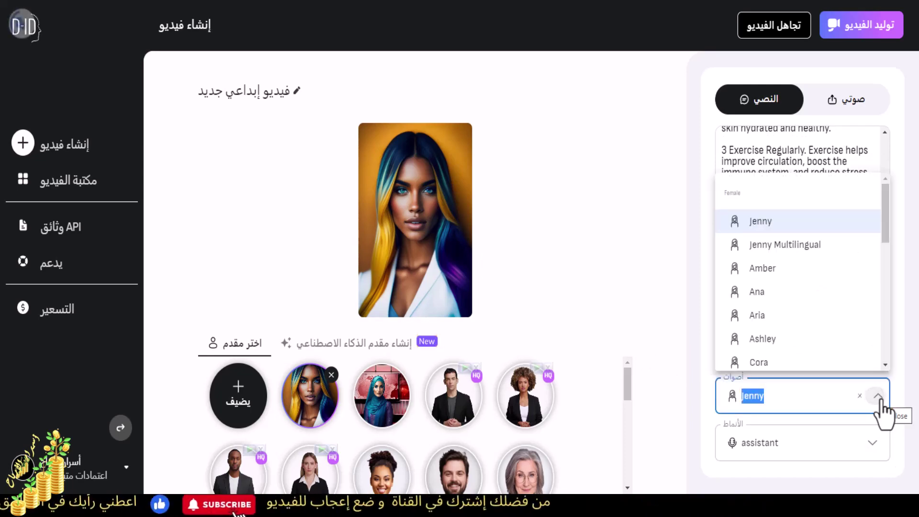
click(881, 403)
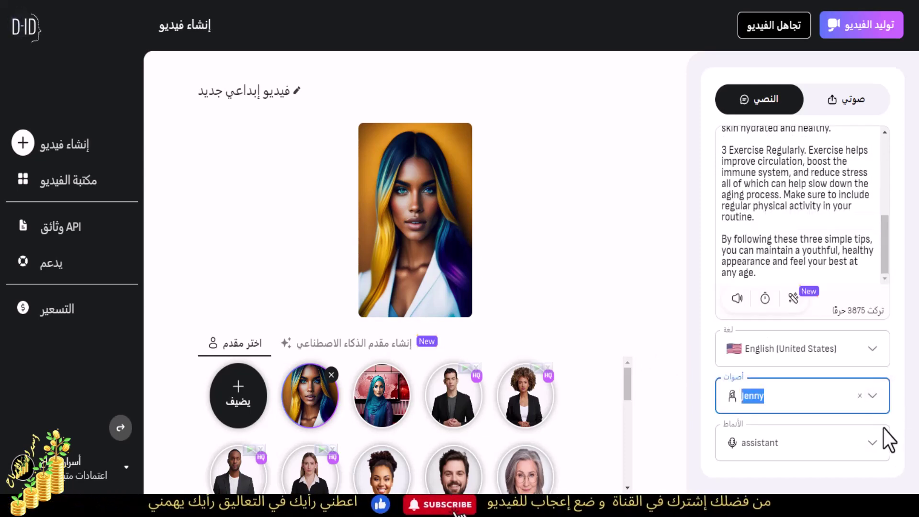
click(878, 453)
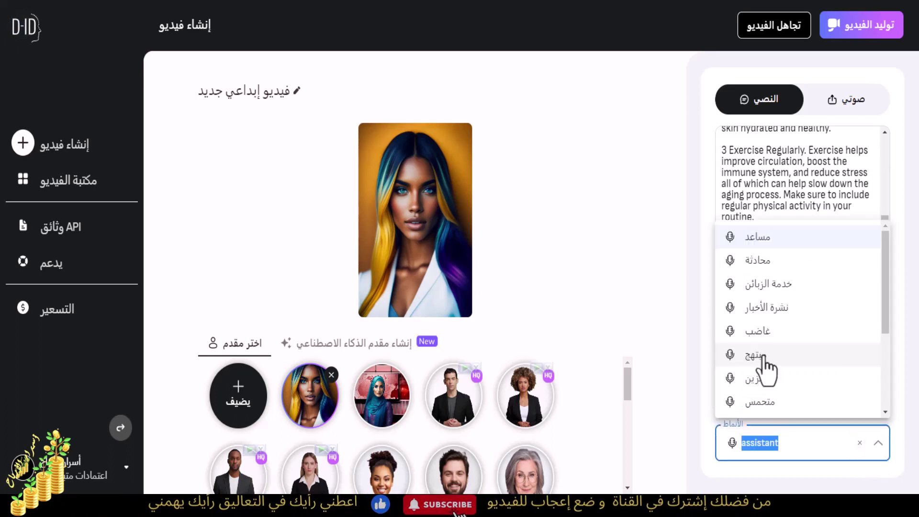
click(764, 402)
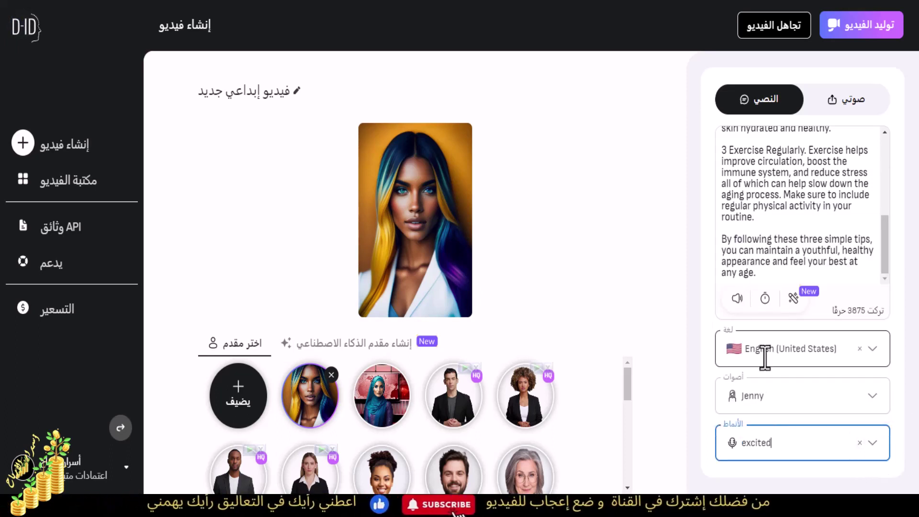
Listen to the script in Jenny's excited style while following the text from its beginning.
click(737, 301)
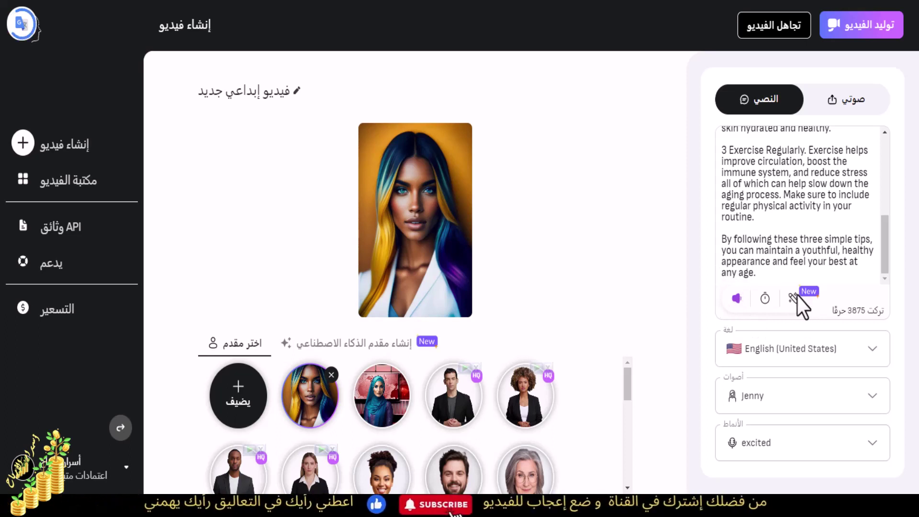
scroll(786, 231, up, 5)
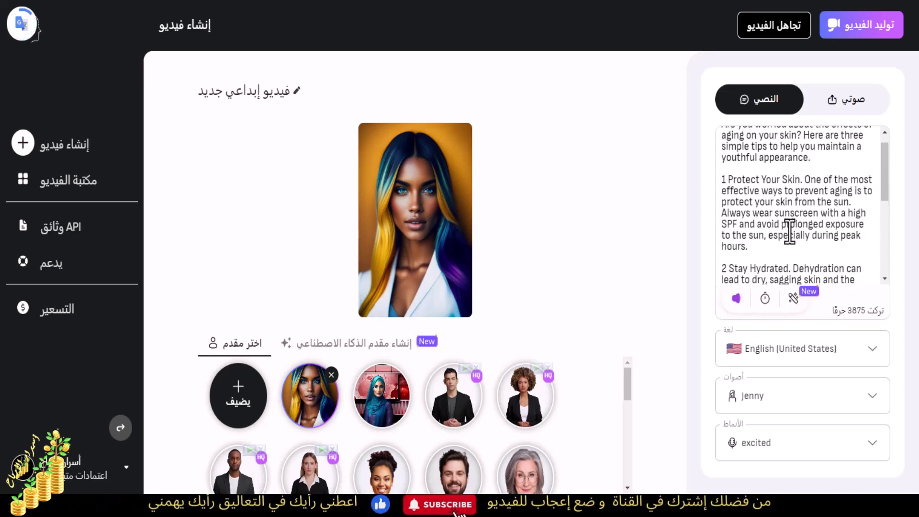
scroll(789, 232, up, 1)
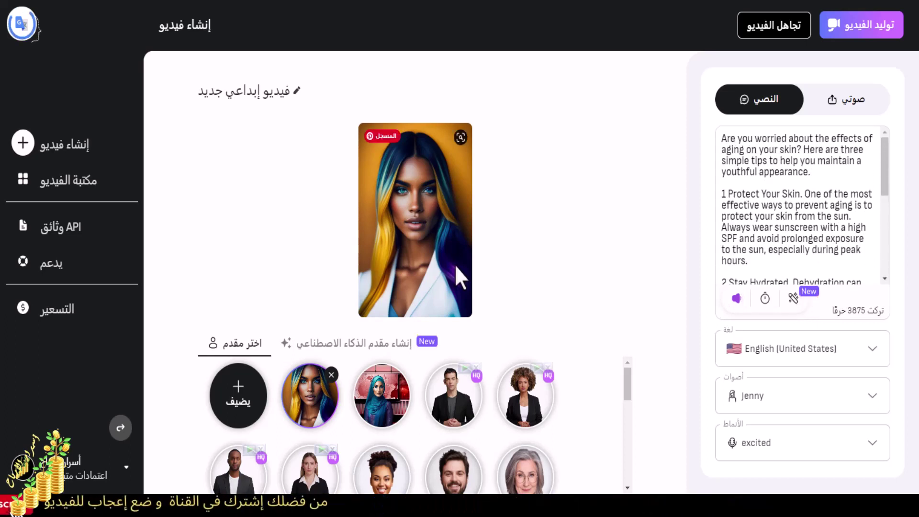
click(737, 298)
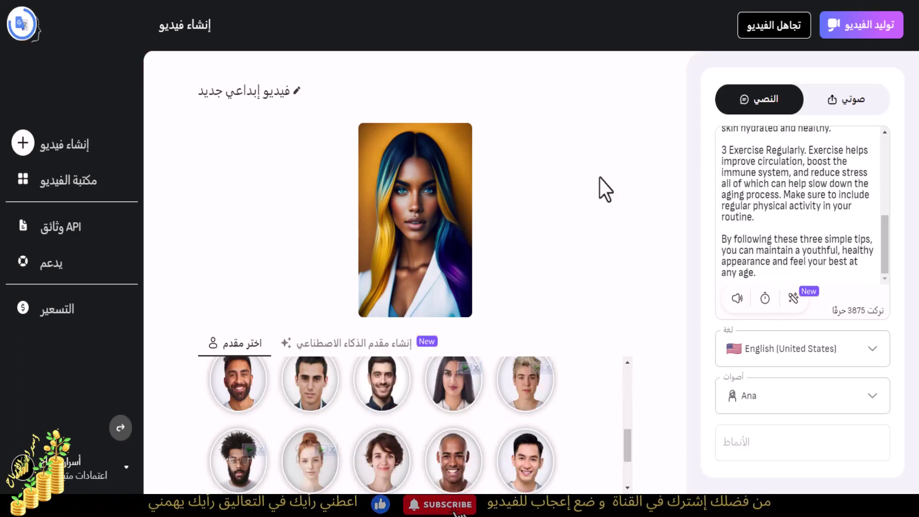
Try the Aria and Monica voices, listen to the script in each, and request the video generation.
click(875, 404)
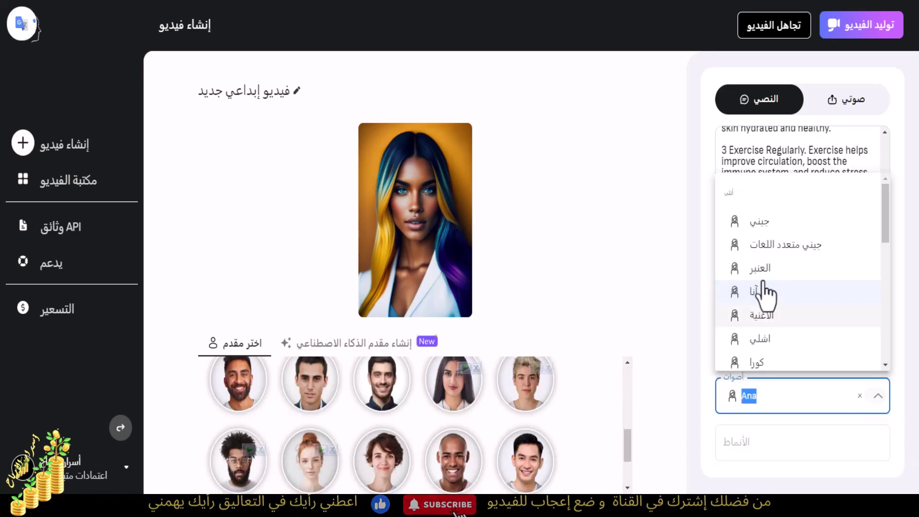
click(769, 317)
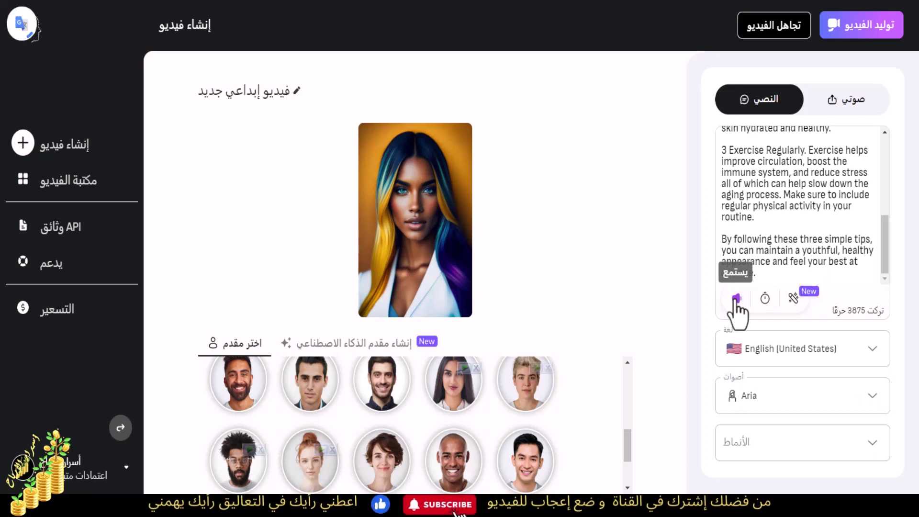
click(785, 395)
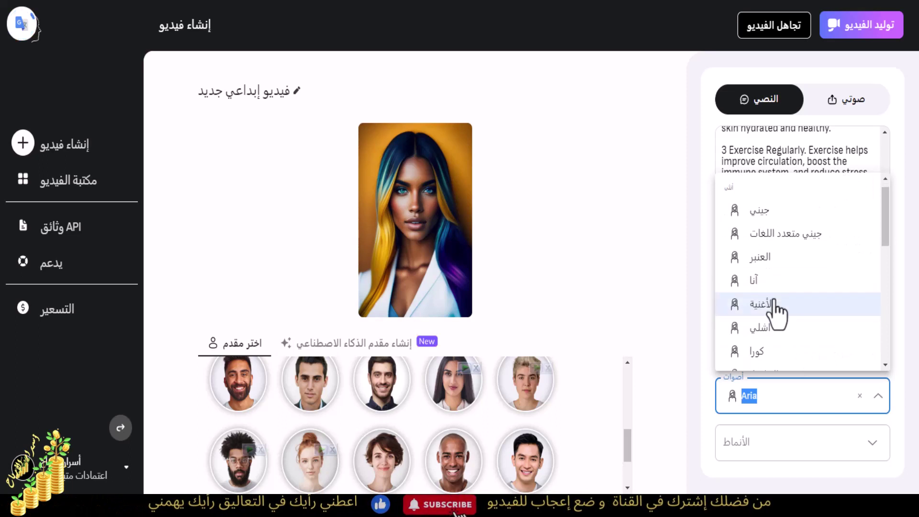
scroll(786, 316, down, 5)
click(761, 262)
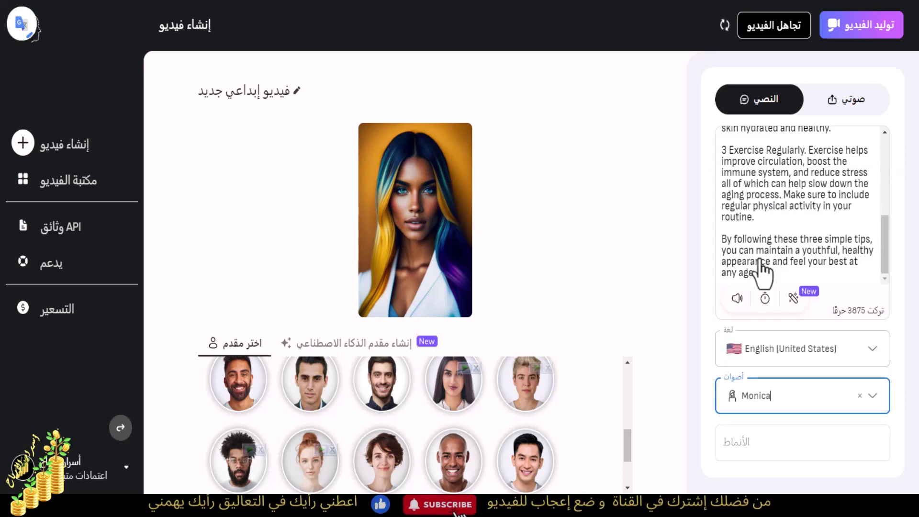
click(738, 297)
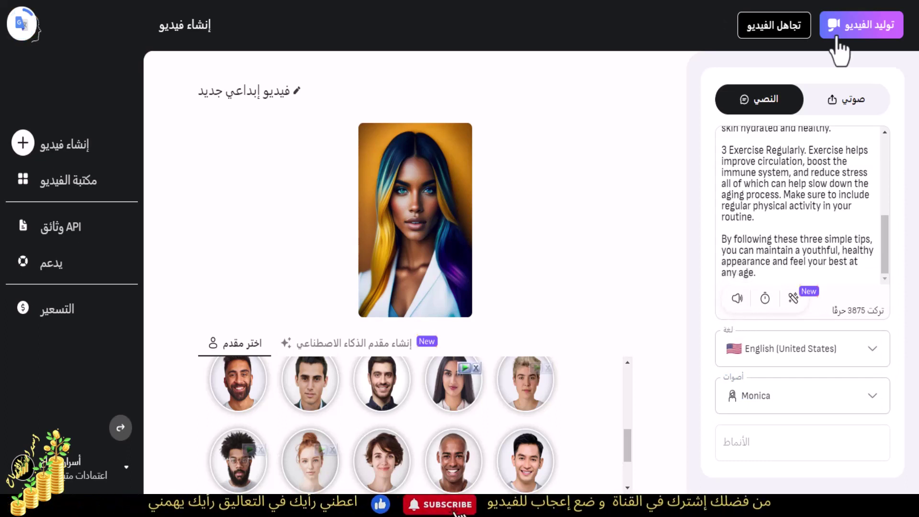
click(866, 28)
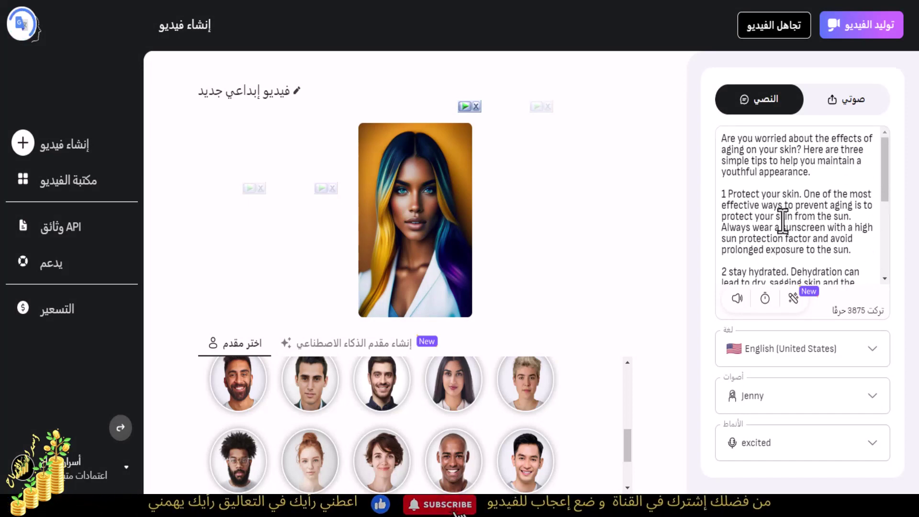
Review the voice and style options for Jenny and excited, and listen to the revised script.
click(877, 410)
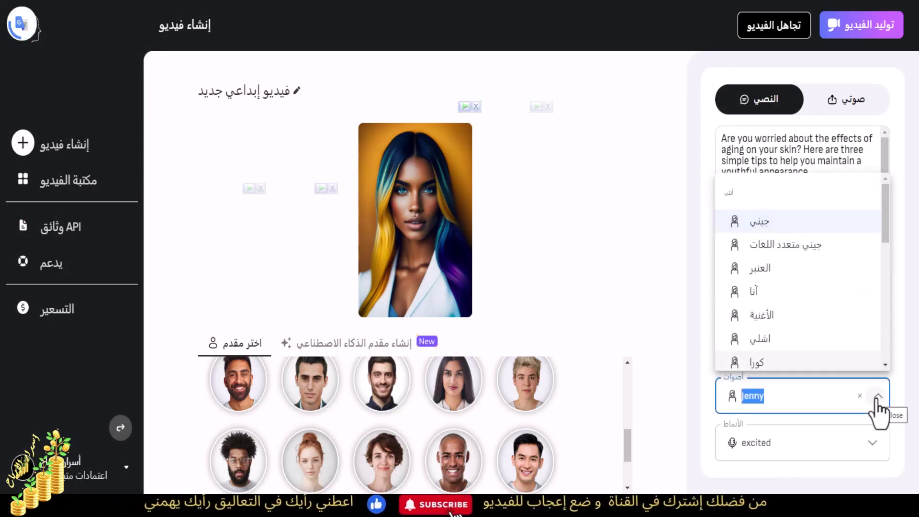
click(878, 449)
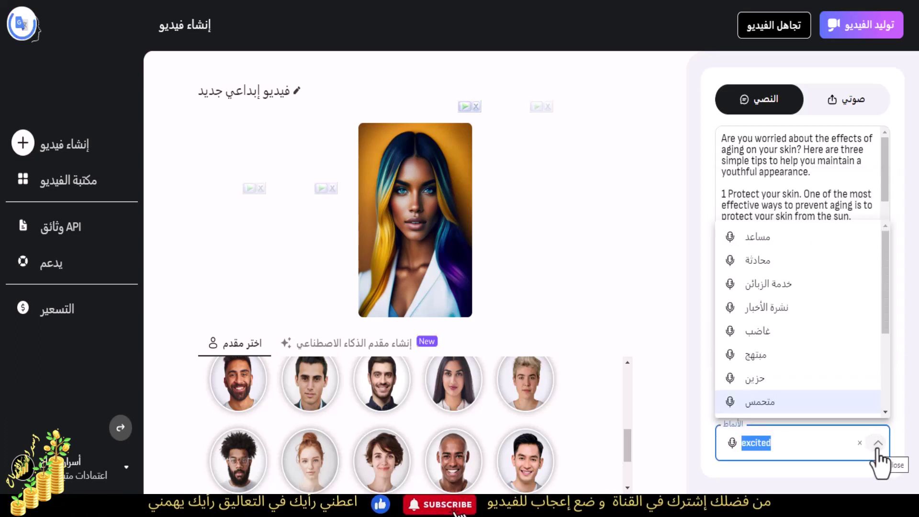
click(877, 451)
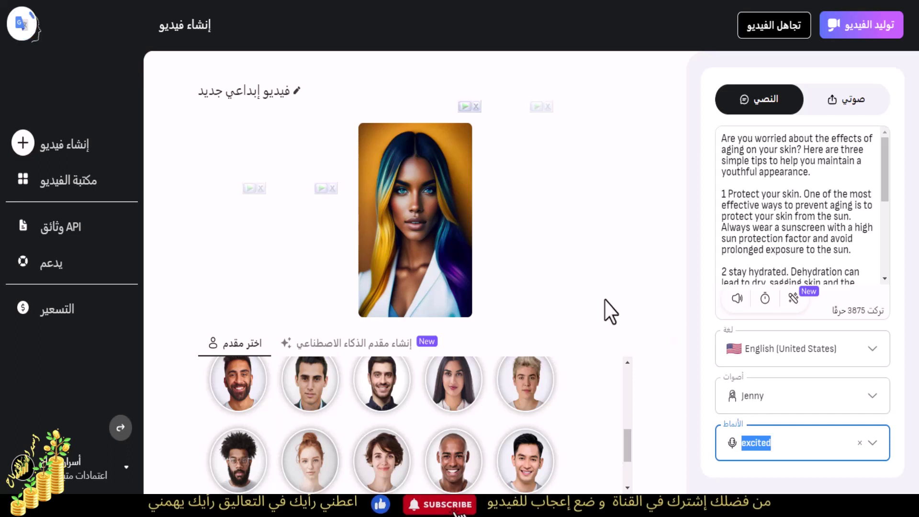
click(738, 298)
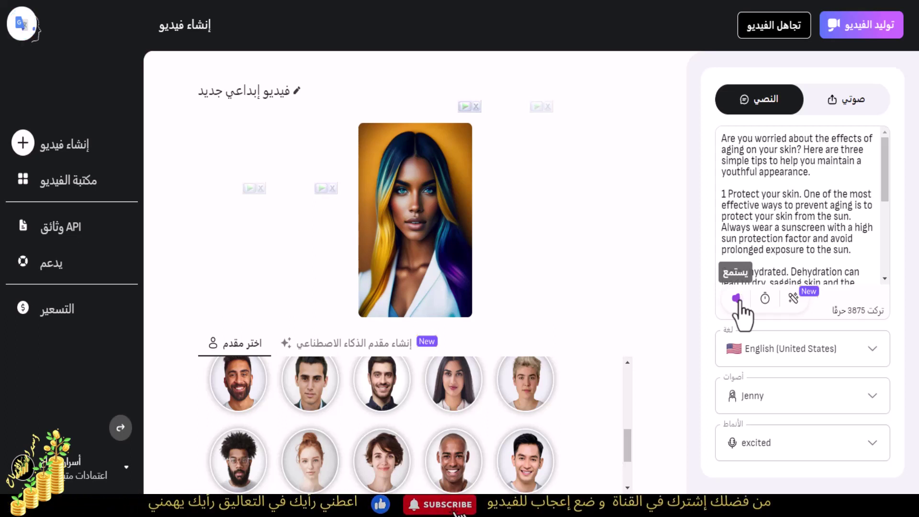
Generate the presenter video after checking the credits it requires in the confirmation dialog.
click(862, 28)
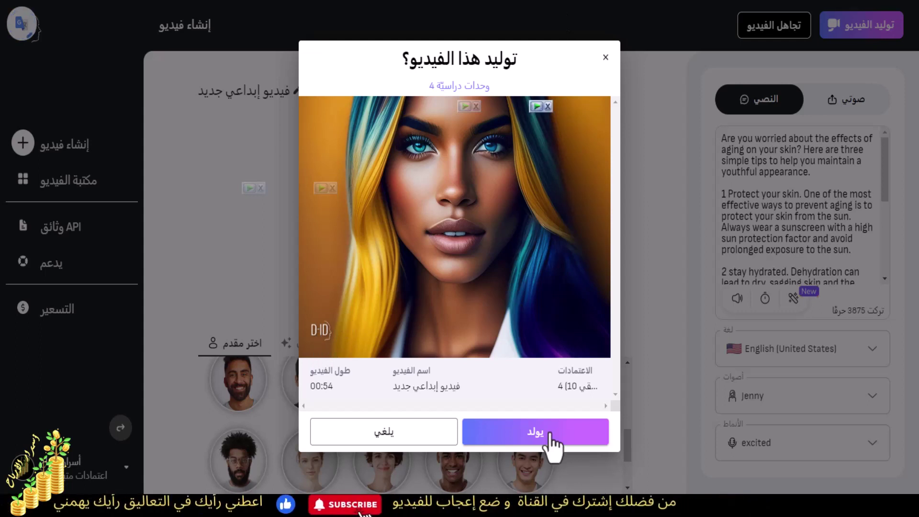
drag(559, 390, 555, 410)
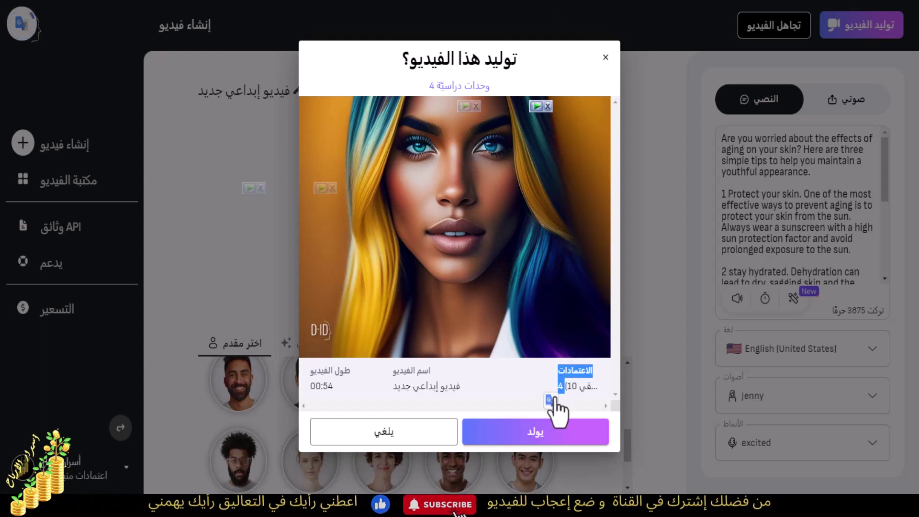
click(532, 436)
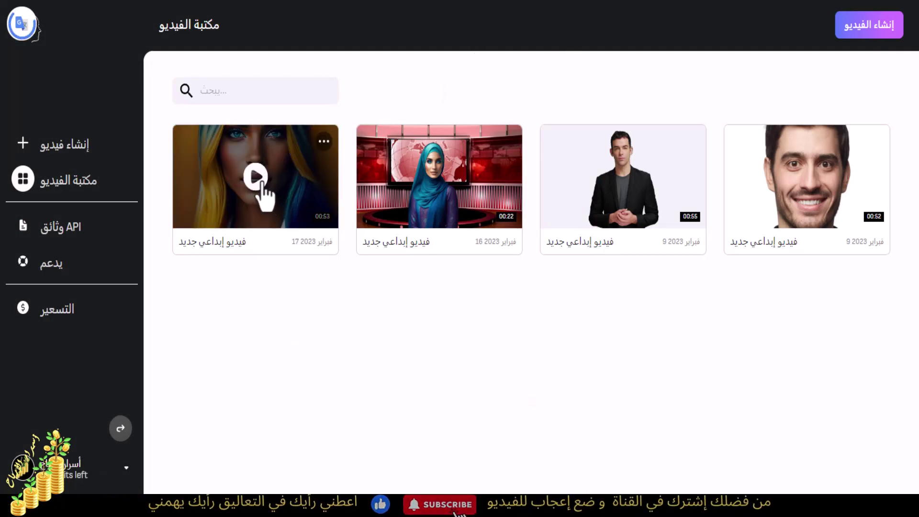
Play the newly generated portrait video from the video library and download it.
click(257, 177)
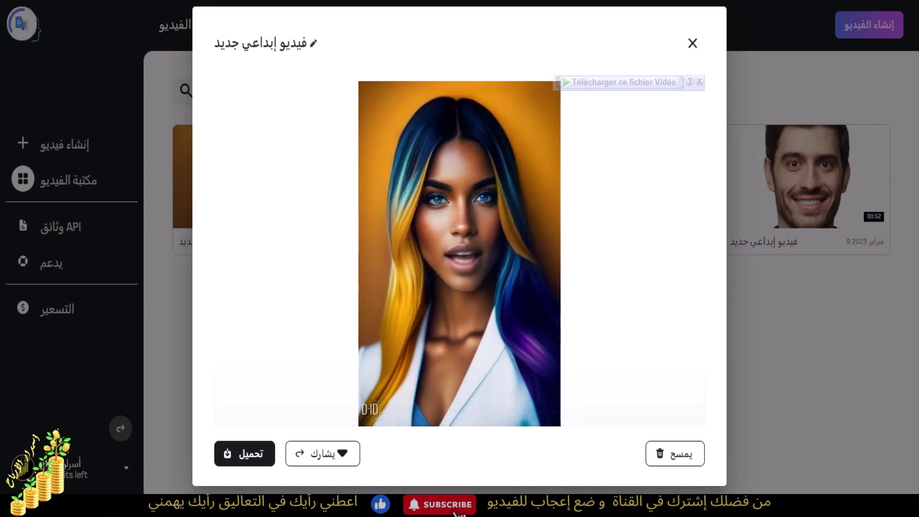
click(299, 186)
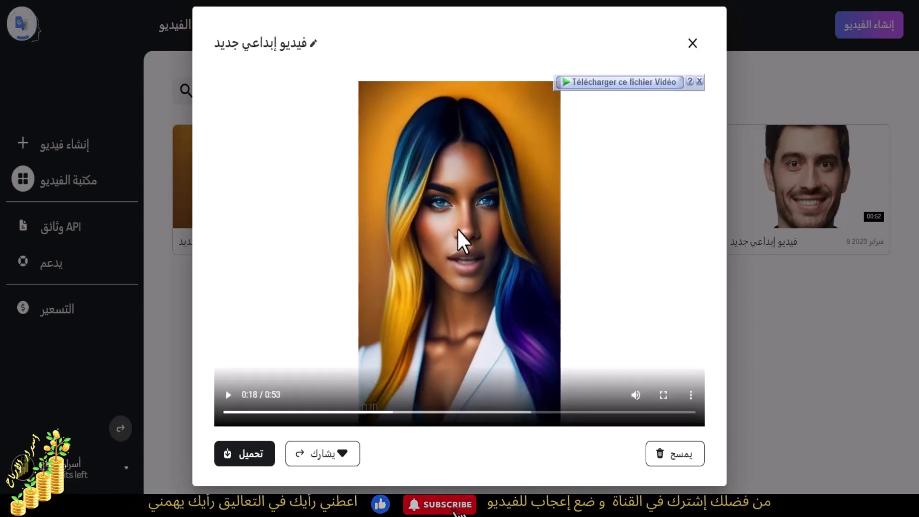
click(246, 460)
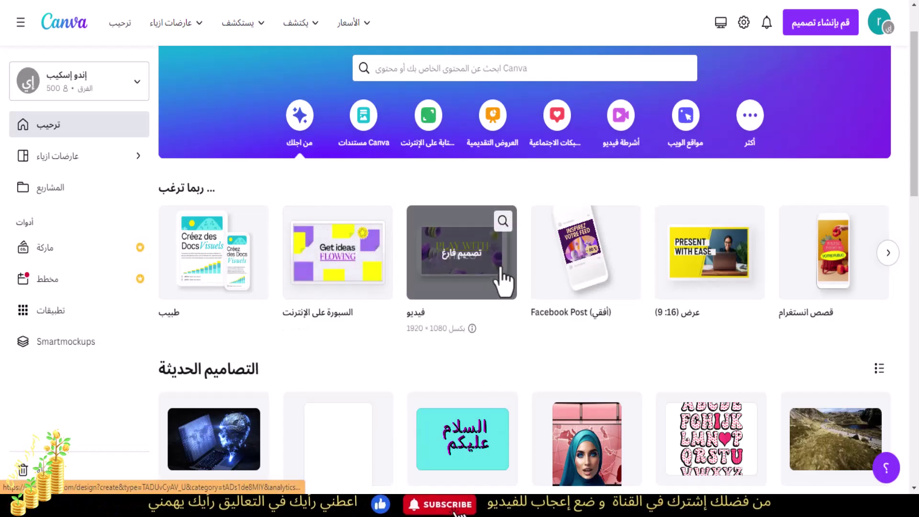
Switch to Canva and create a blank vertical Mobile Video design.
click(820, 21)
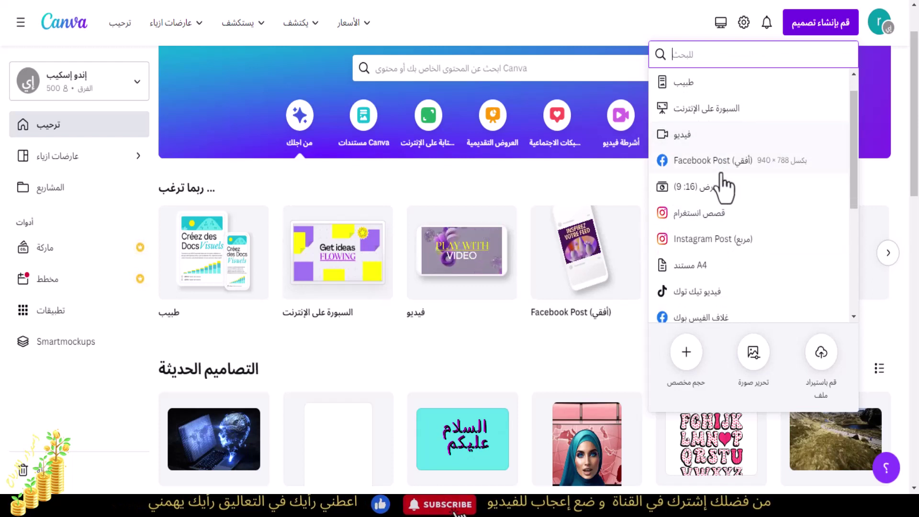
scroll(699, 249, down, 2)
click(694, 254)
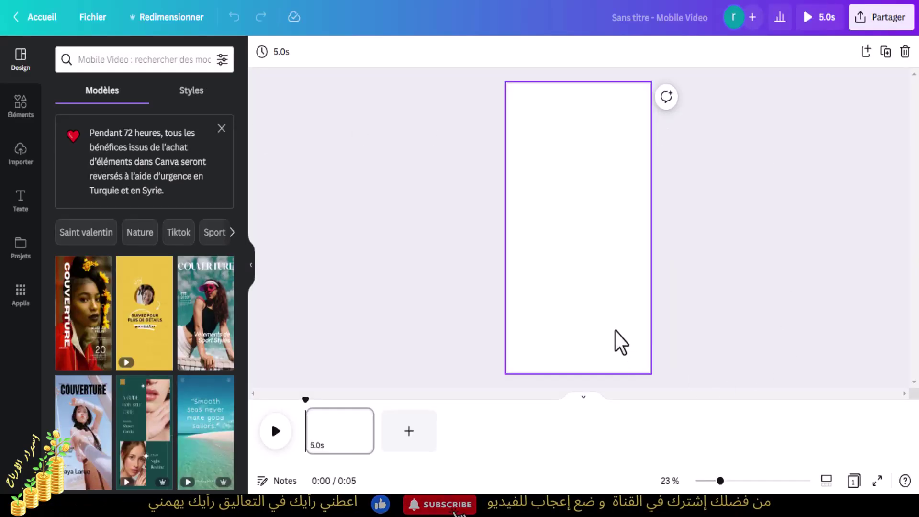
Add the uploaded 53-second talking-portrait video to the blank page and select it.
click(21, 165)
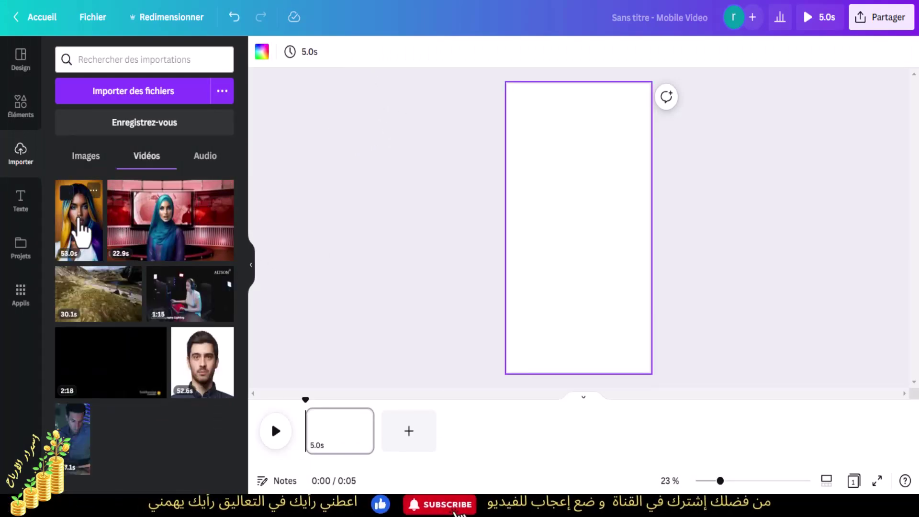
click(82, 232)
click(591, 149)
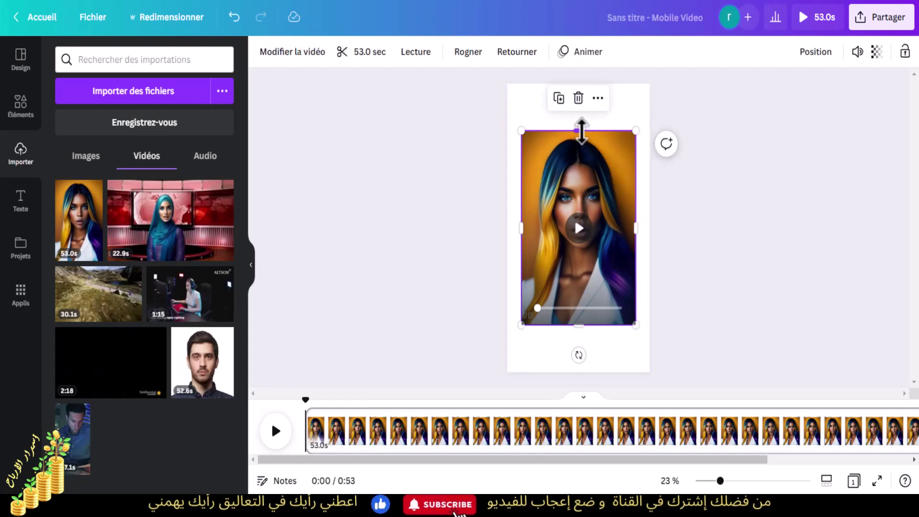
Extend the portrait video to all four page edges so it fills the frame and covers the D-ID watermark area.
drag(582, 130, 588, 85)
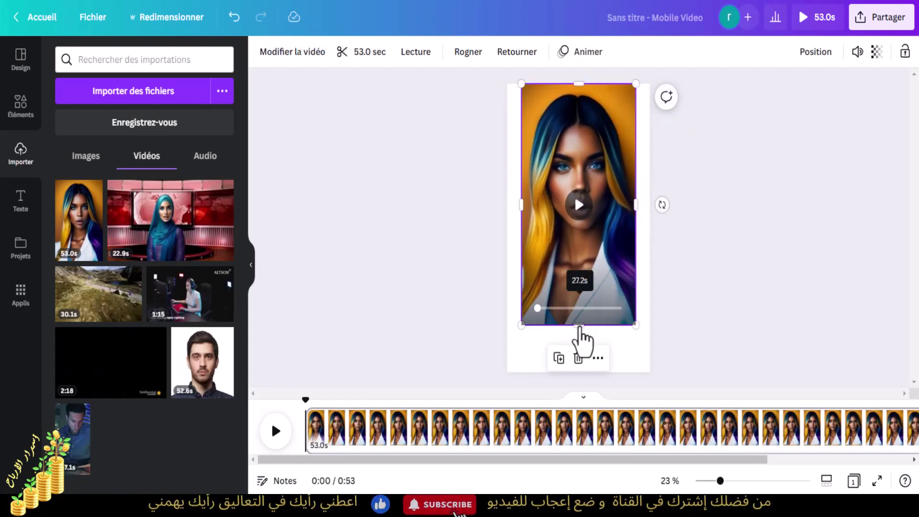
drag(579, 326, 589, 383)
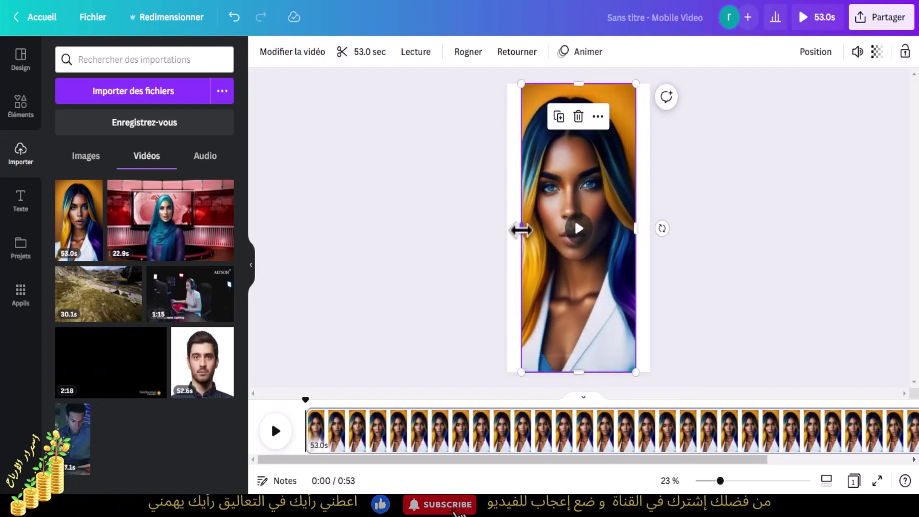
mouse_move(521, 229)
mouse_down()
mouse_move(498, 234)
mouse_move(516, 233)
mouse_up()
drag(636, 228, 647, 226)
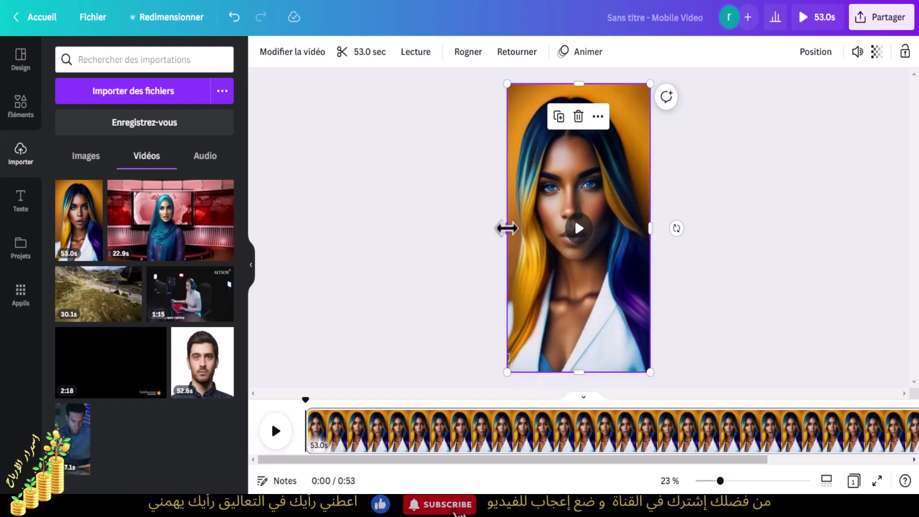
drag(578, 372, 577, 387)
click(759, 335)
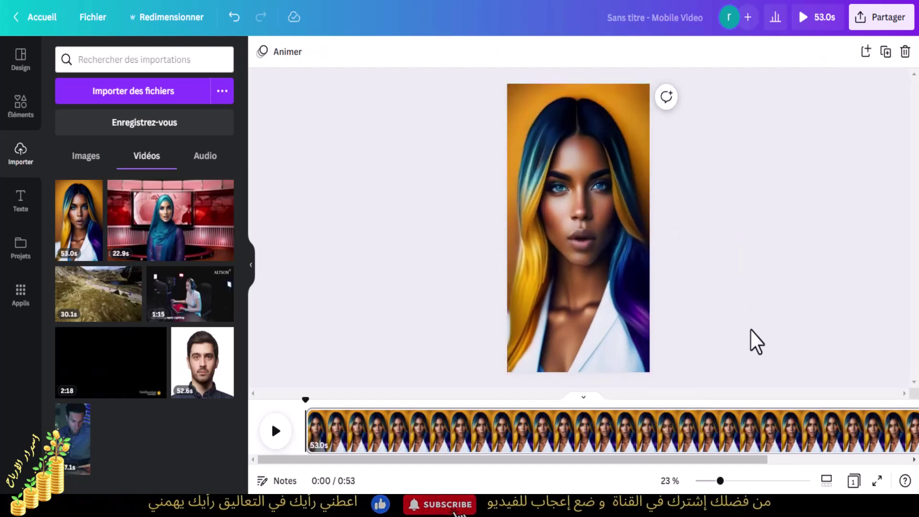
Play a short preview of the full-page portrait video and pause it.
click(582, 247)
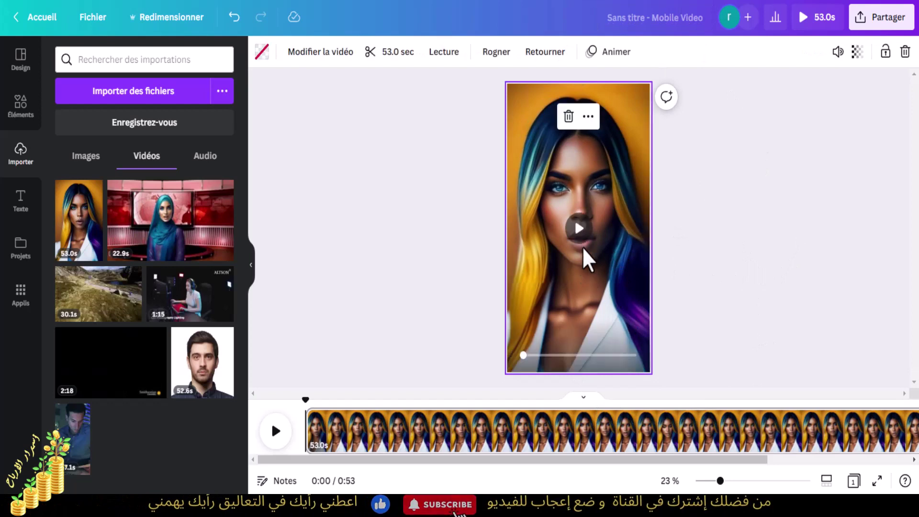
click(580, 242)
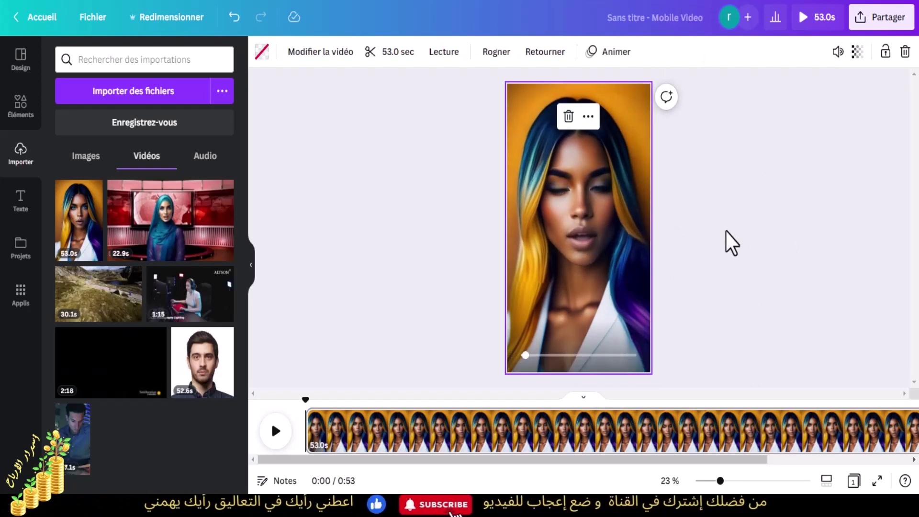
click(579, 242)
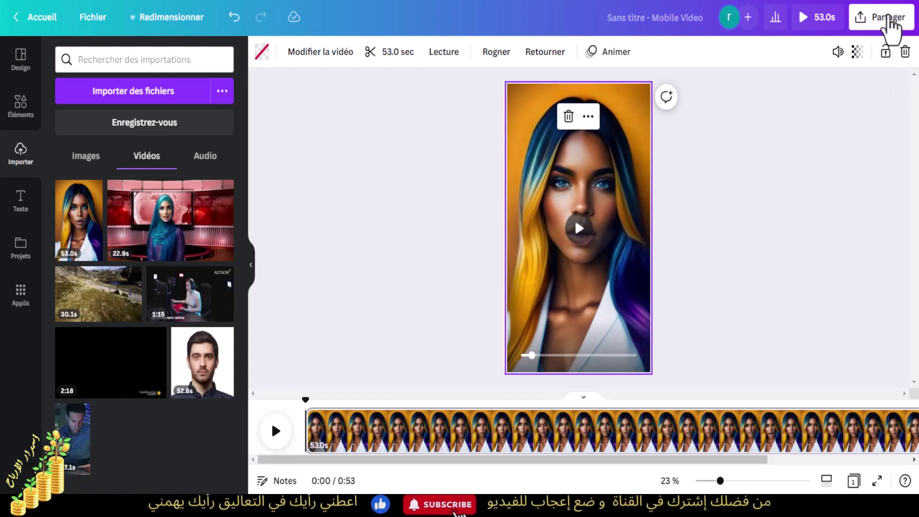
Download the finished design as an MP4 video.
click(893, 33)
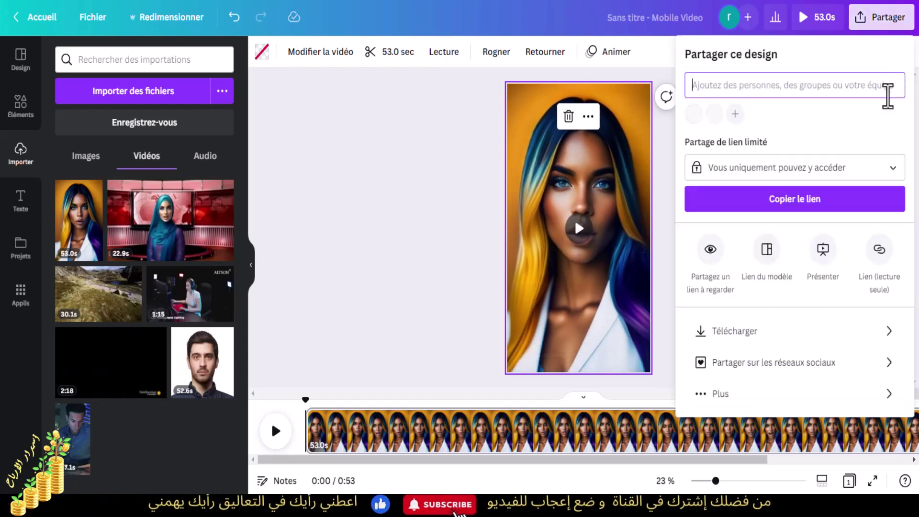
click(740, 332)
click(755, 233)
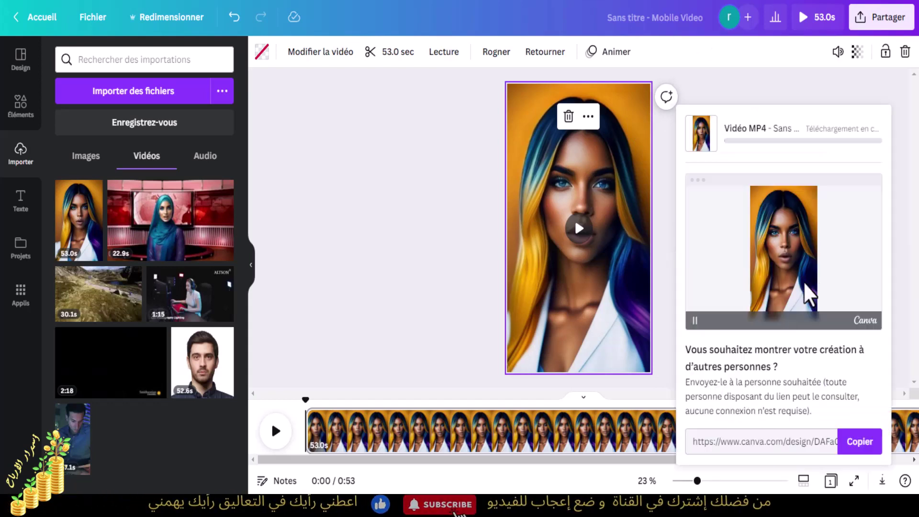